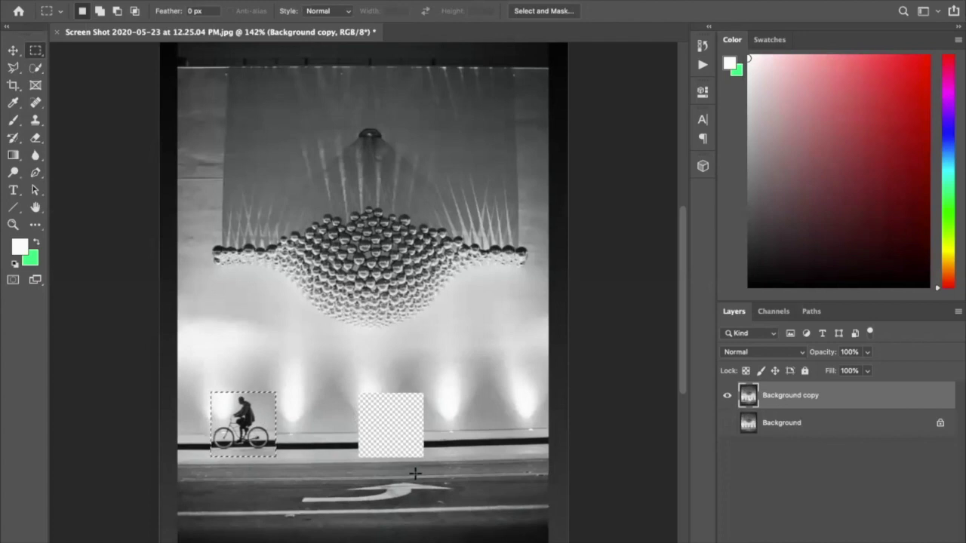
# Step: Move a rectangular selection of the road's turn arrow to the left edge of the street, then deselect it
pyautogui.press('super+d')
pyautogui.moveTo(459, 474); pyautogui.dragTo(287, 509)
pyautogui.moveTo(402, 495); pyautogui.dragTo(239, 491)
pyautogui.press('super+d')
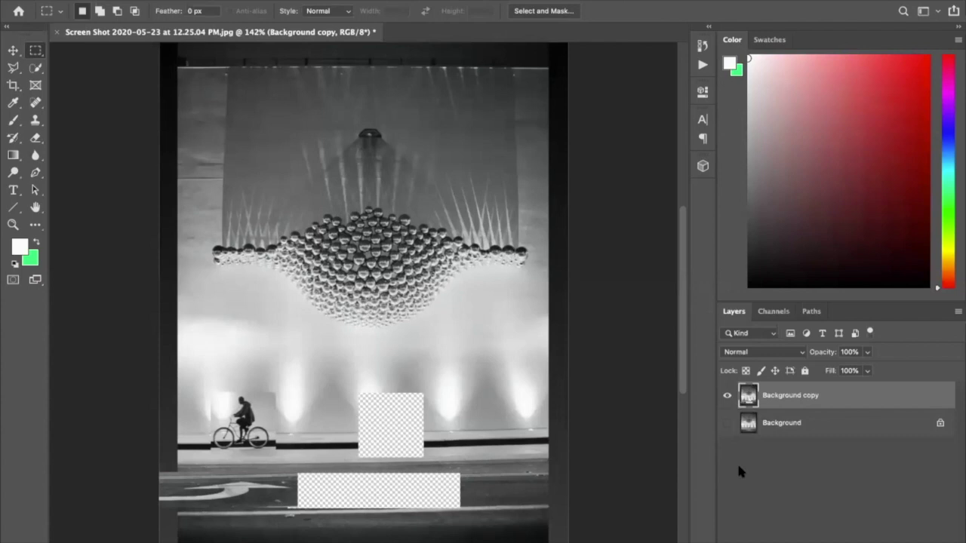
# Step: Undo the road arrow and cyclist moves, back to the selection around the cyclist in its original place
pyautogui.press('XF86AudioRaiseVolume')
pyautogui.press('super+z')
pyautogui.press('super+z')
pyautogui.press('super+z')
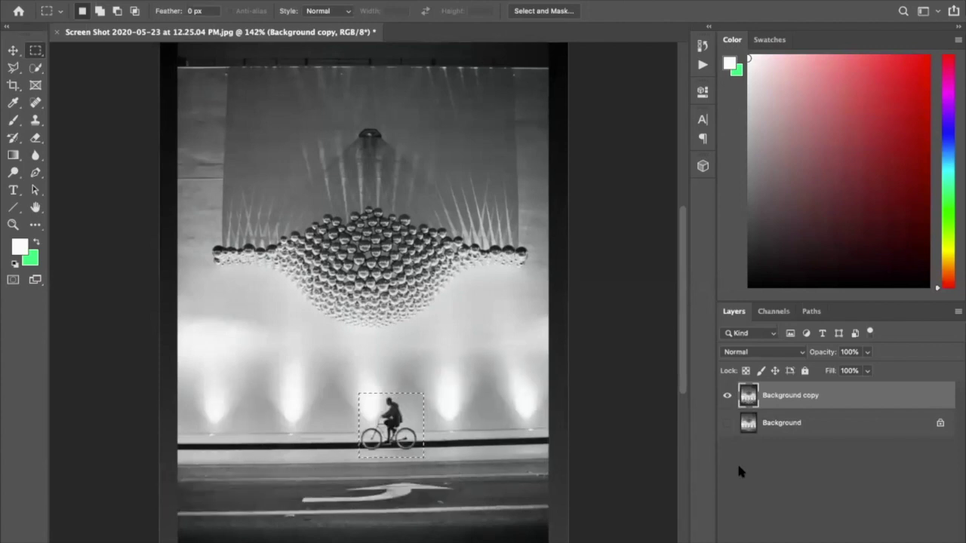
# Step: Move the selected cyclist to the right end of the wall and the road's turn arrow toward the right, then deselect
pyautogui.moveTo(418, 418); pyautogui.dragTo(526, 430)
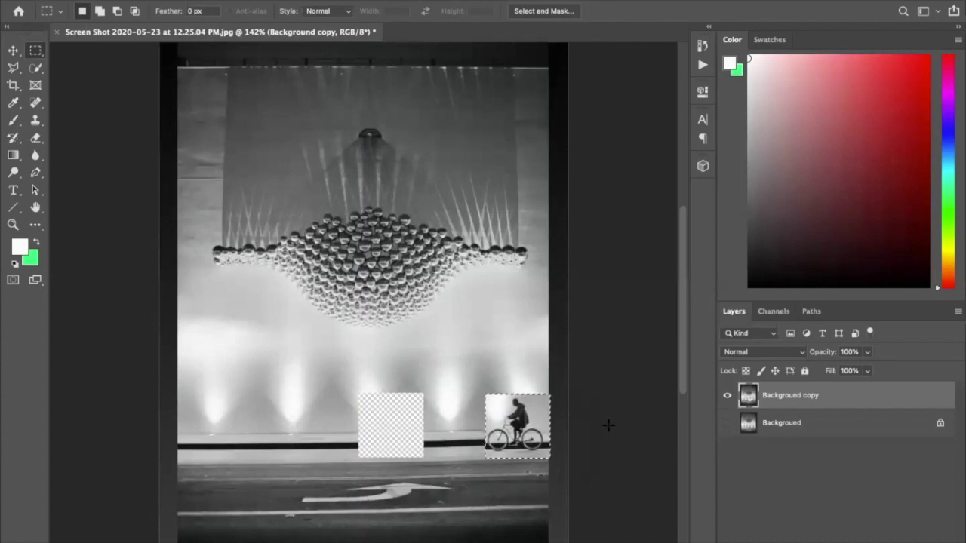
pyautogui.click(608, 425)
pyautogui.moveTo(463, 469); pyautogui.dragTo(466, 504)
pyautogui.click(617, 460)
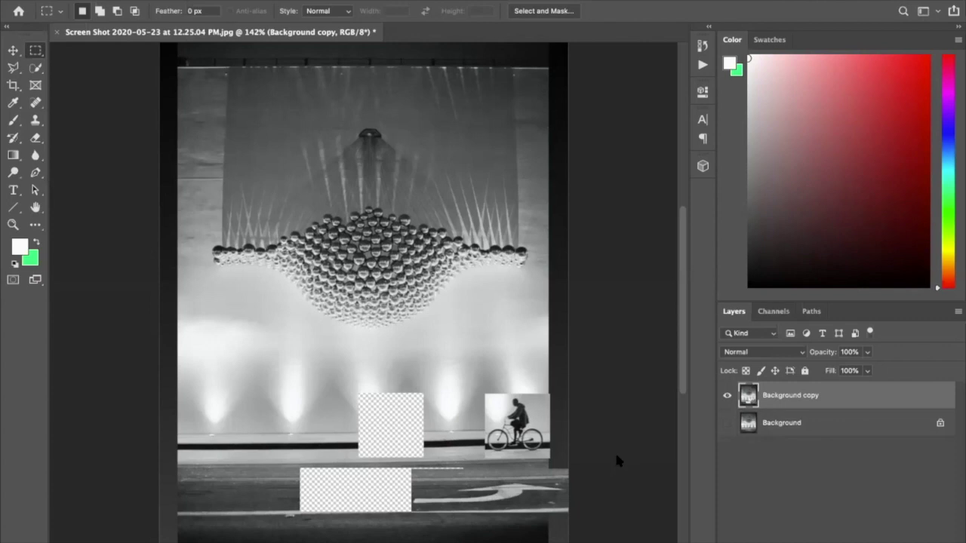
# Step: Undo the rightward moves of the cyclist and road arrow and the selection around the cyclist
pyautogui.press('super+z')
pyautogui.press('super+z')
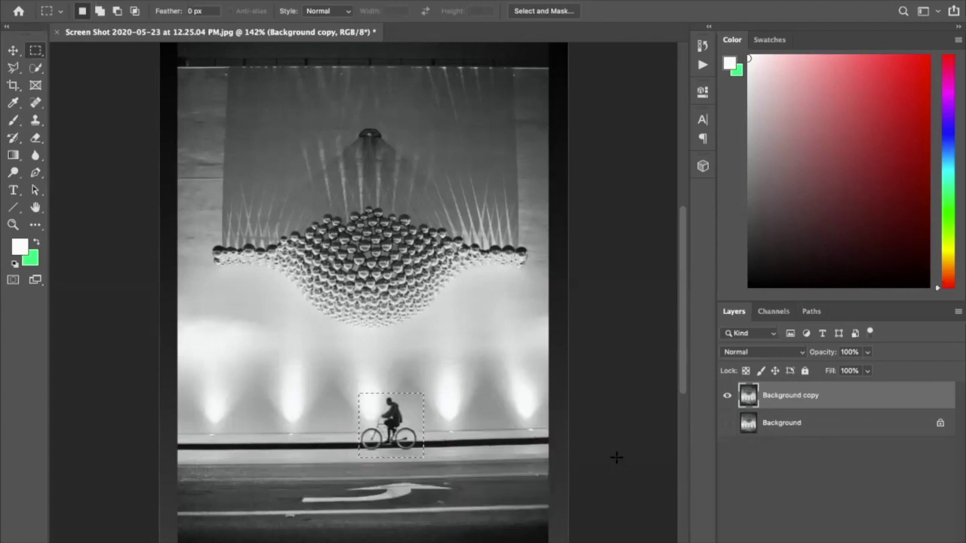
pyautogui.press('super+z')
# Step: Above the Background copy, draw red arrows from the cyclist to both ends of the ball sculpture and from each end down to the curb
pyautogui.press('alt+shift+super+n')
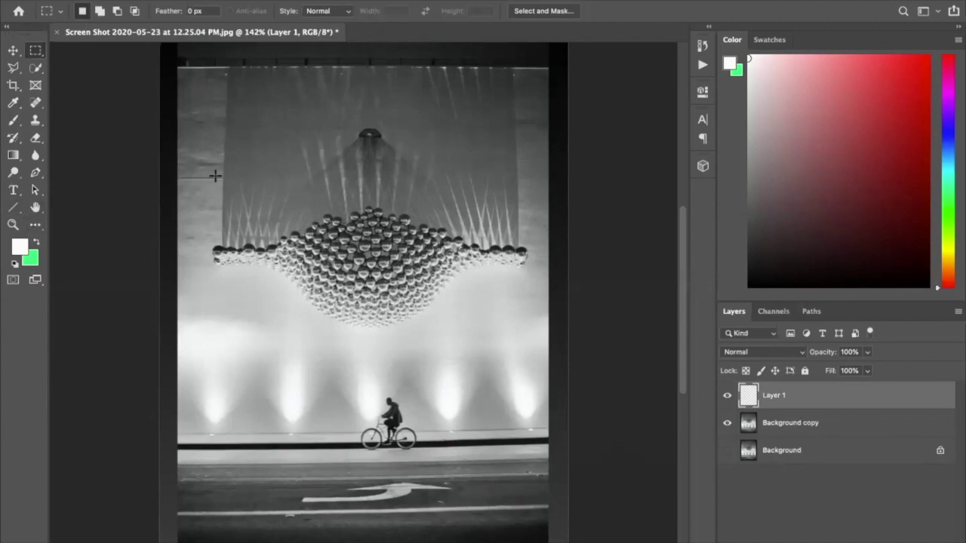
pyautogui.click(13, 207)
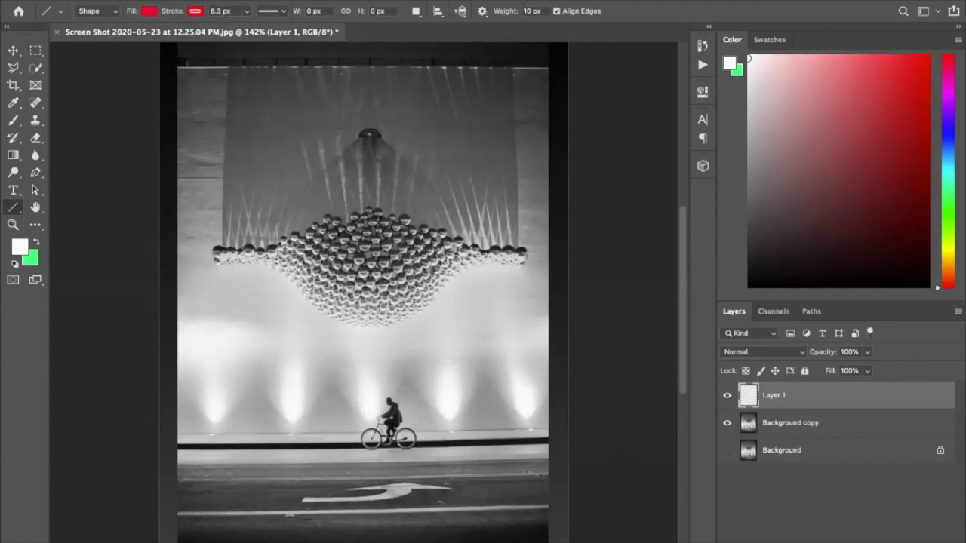
pyautogui.moveTo(382, 425)
pyautogui.mouseDown()
pyautogui.moveTo(396, 407)
pyautogui.moveTo(240, 253)
pyautogui.moveTo(219, 252)
pyautogui.moveTo(218, 487)
pyautogui.moveTo(218, 440)
pyautogui.moveTo(218, 451)
pyautogui.mouseUp()
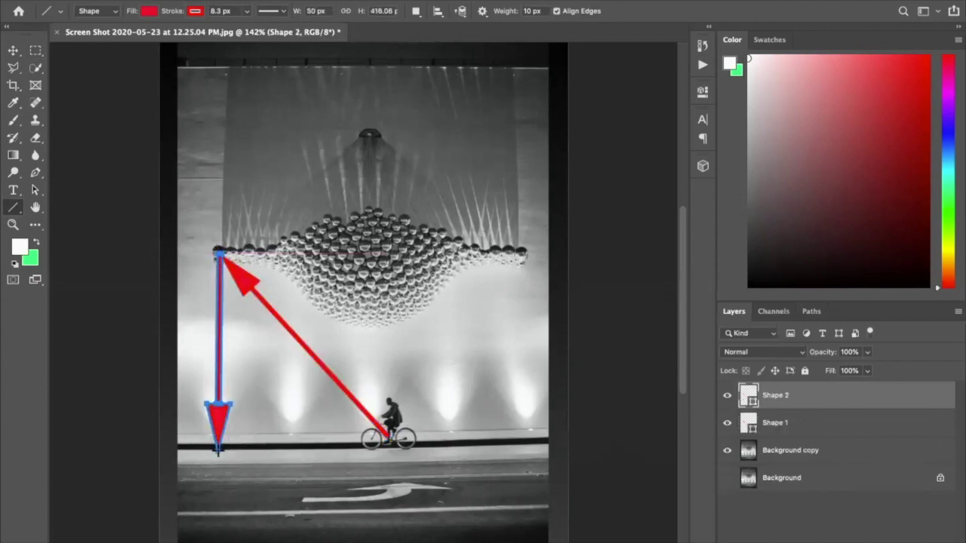
pyautogui.moveTo(390, 432); pyautogui.dragTo(516, 252)
pyautogui.moveTo(514, 252)
pyautogui.mouseDown()
pyautogui.moveTo(511, 383)
pyautogui.moveTo(521, 436)
pyautogui.mouseUp()
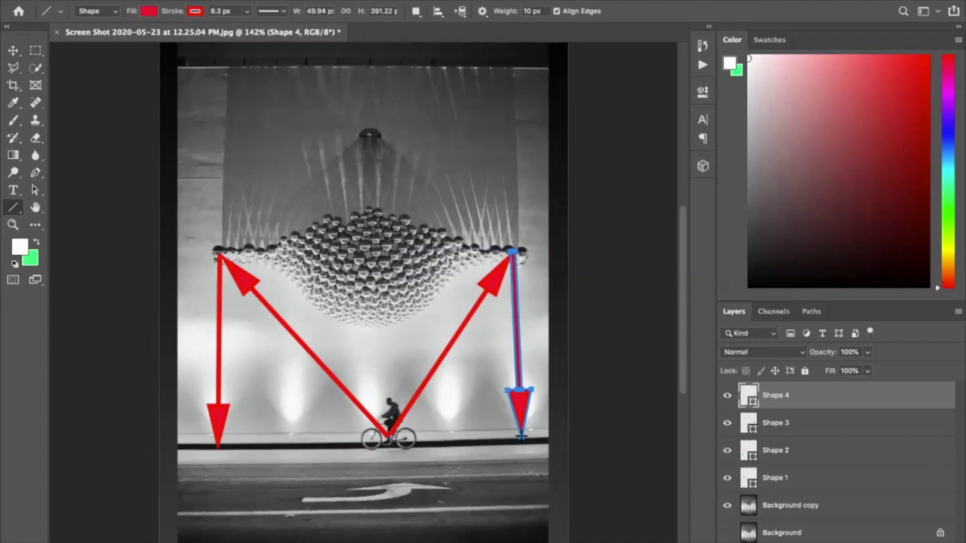
# Step: Add a new layer above the arrow shapes and set the foreground color to light orange
pyautogui.press('z')
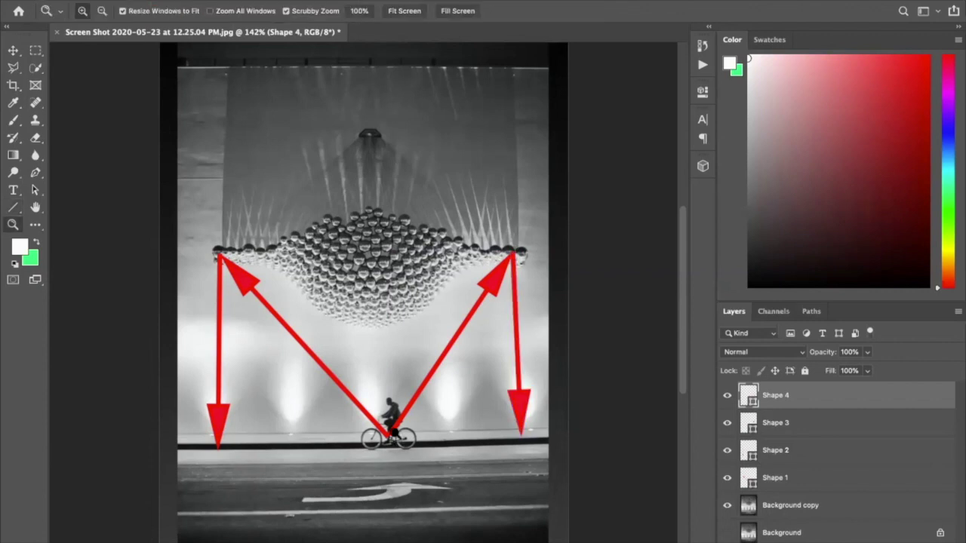
pyautogui.click(392, 433)
pyautogui.click(392, 433)
pyautogui.click(392, 433)
pyautogui.click(392, 433)
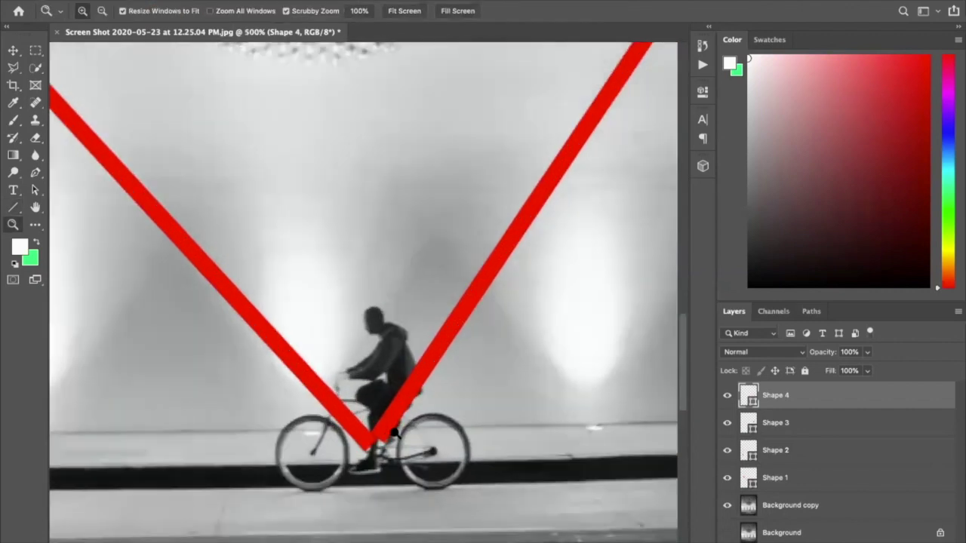
pyautogui.press('l')
pyautogui.press('alt+shift+super+n')
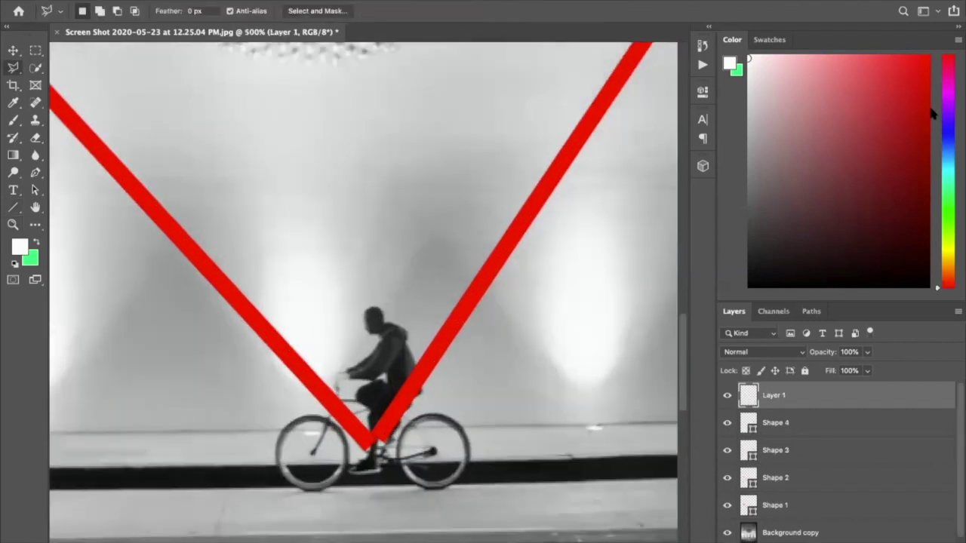
pyautogui.click(949, 265)
pyautogui.click(882, 62)
pyautogui.click(885, 55)
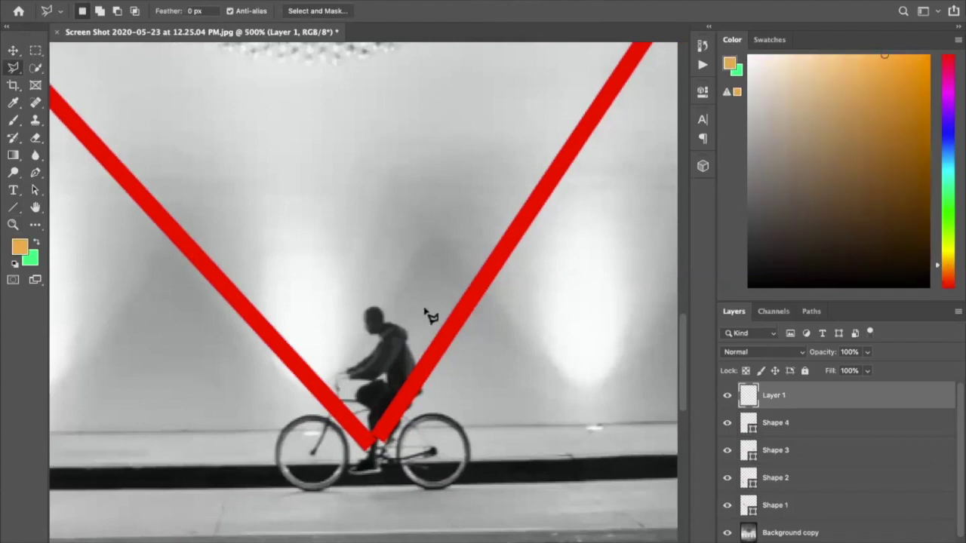
# Step: Outline a triangle from the cyclist's head to both wheels with the Polygonal Lasso and fill it with the foreground color
pyautogui.click(277, 474)
pyautogui.click(376, 310)
pyautogui.click(462, 474)
pyautogui.click(278, 476)
pyautogui.rightClick(355, 445)
pyautogui.click(507, 217)
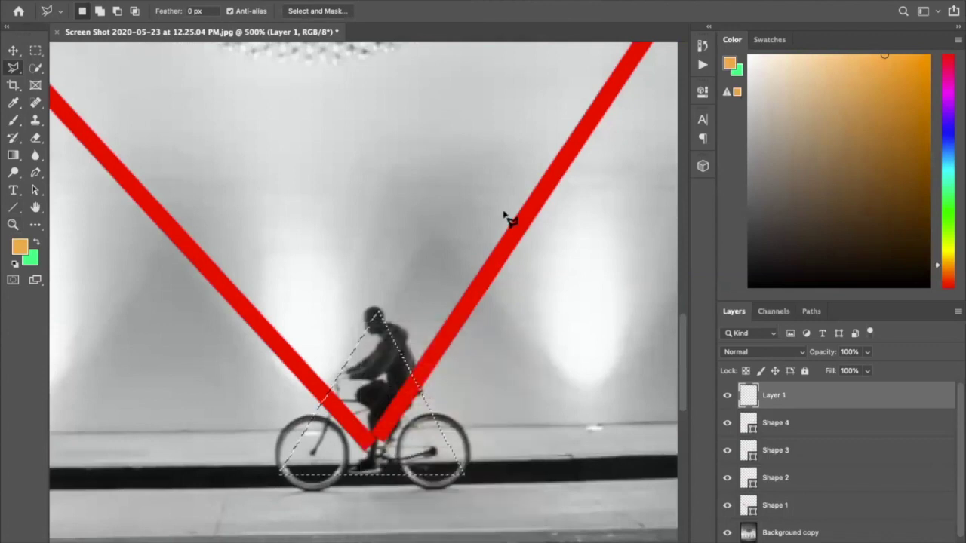
pyautogui.hotkey('shift', 'BackSpace')
pyautogui.click(510, 202)
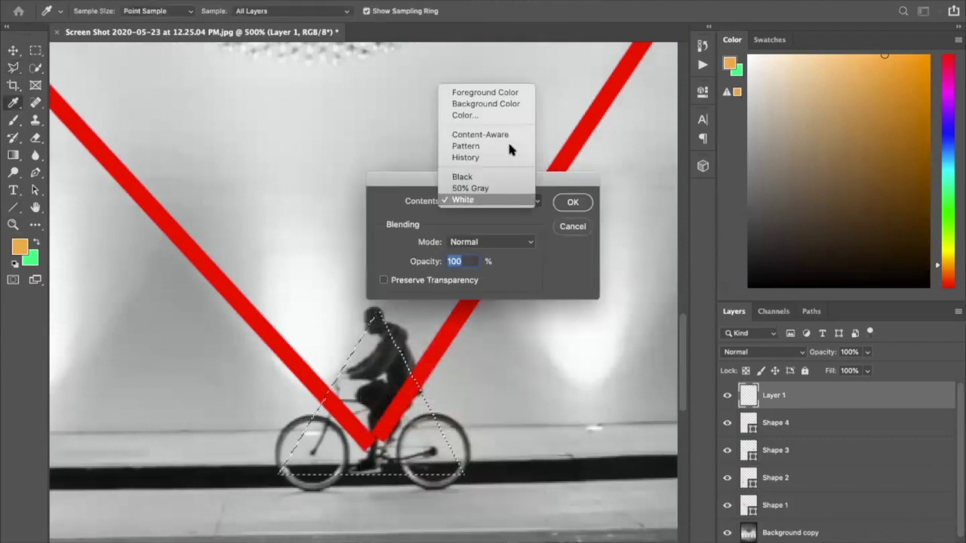
pyautogui.click(517, 93)
pyautogui.press('Return')
# Step: Add another new layer above the orange triangle and set the foreground color to purple
pyautogui.press('z')
pyautogui.rightClick(486, 191)
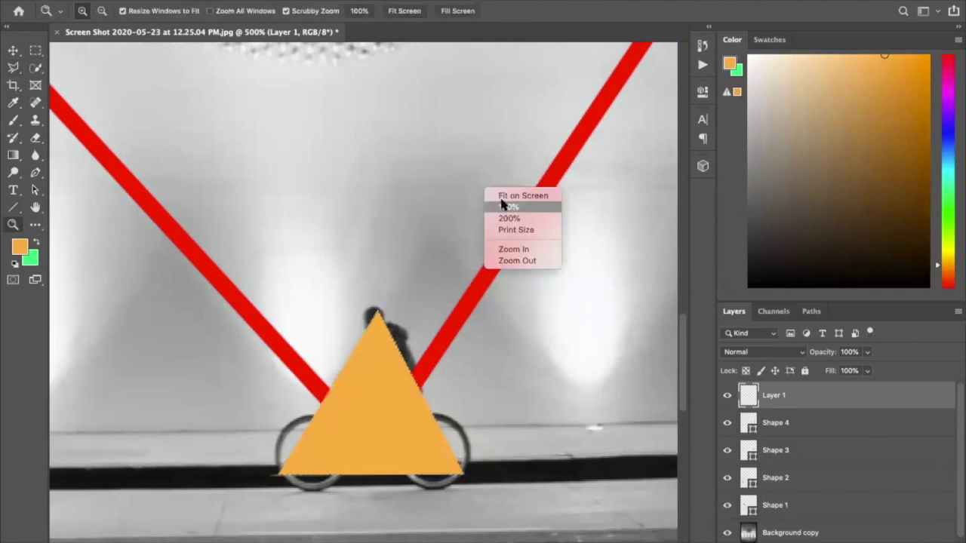
pyautogui.click(507, 197)
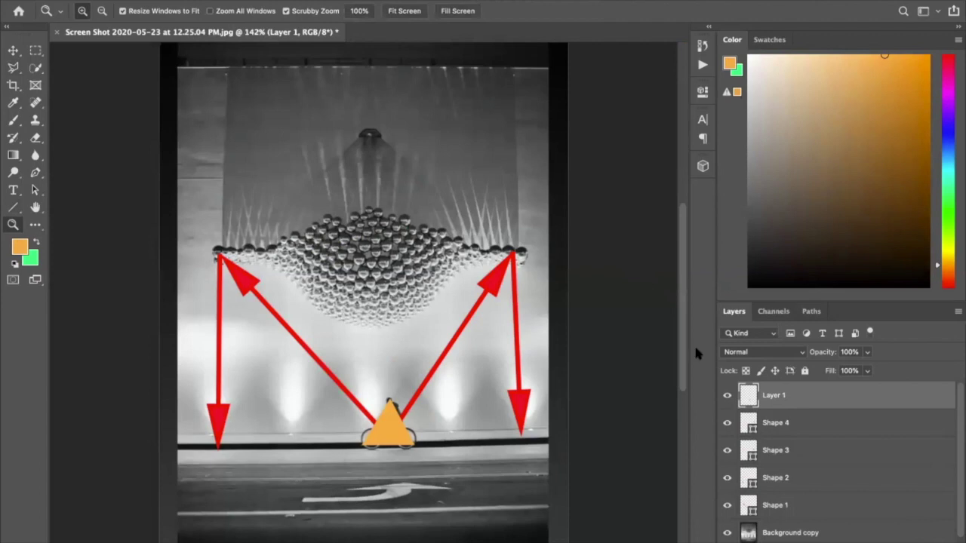
pyautogui.click(922, 541)
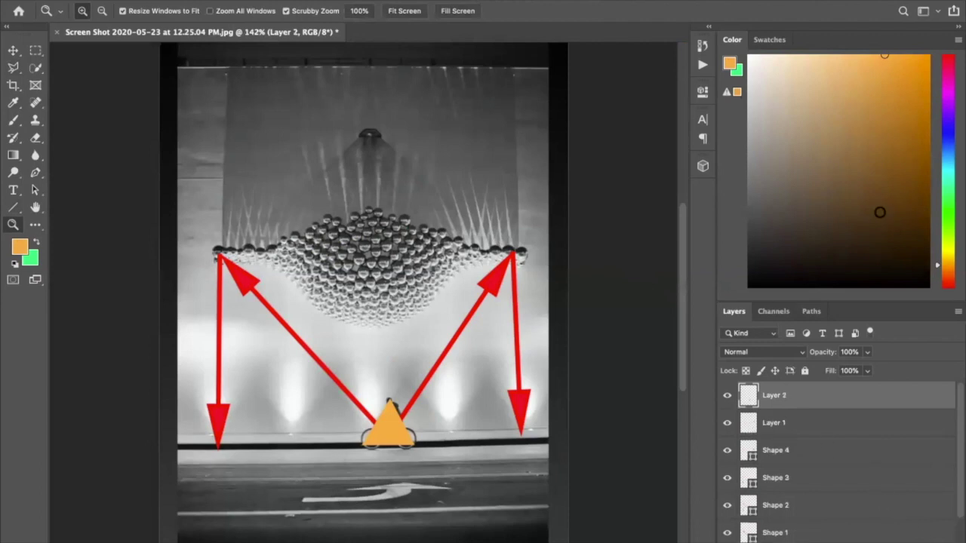
pyautogui.click(947, 105)
pyautogui.click(892, 68)
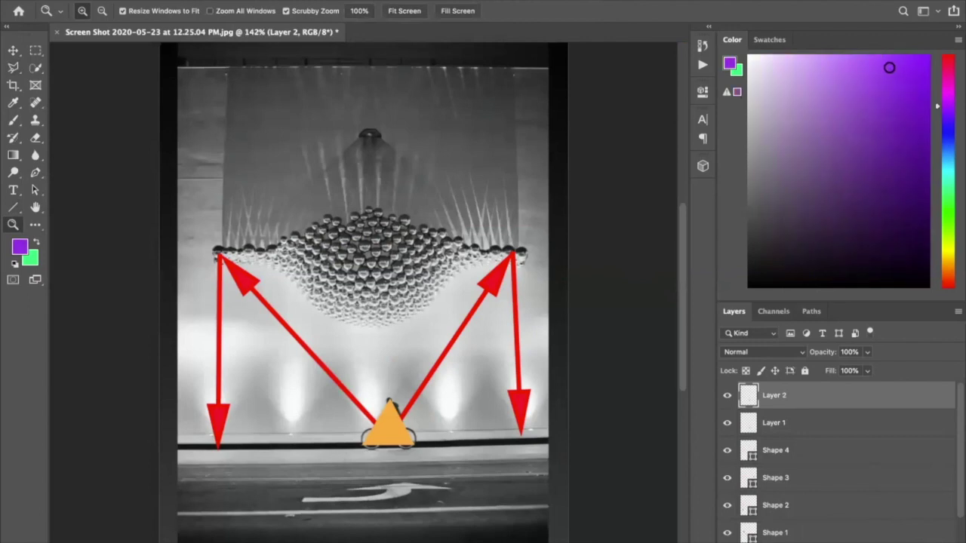
# Step: Outline a zigzag row of five downward-pointing triangles across the wall lights with the Polygonal Lasso and fill it with the foreground color
pyautogui.press('l')
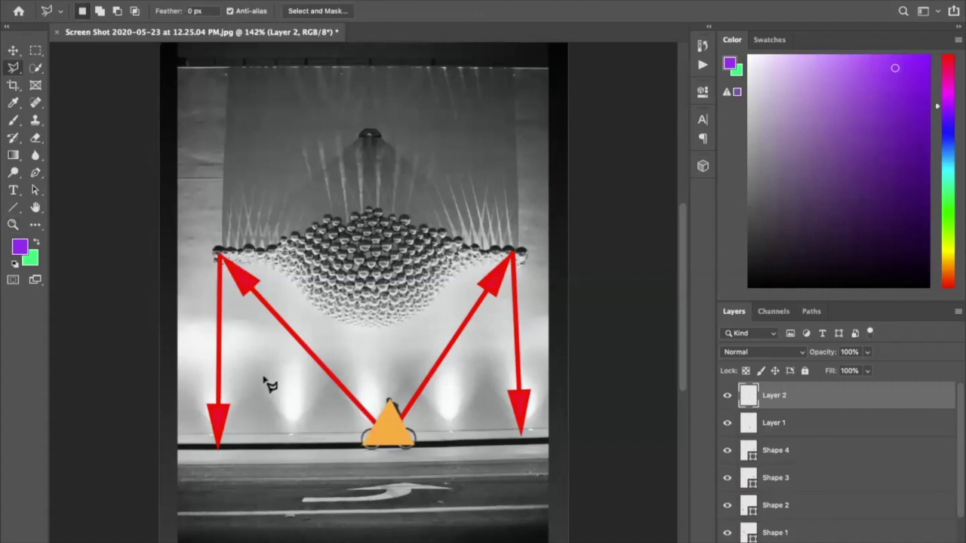
pyautogui.click(560, 381)
pyautogui.click(477, 370)
pyautogui.click(452, 433)
pyautogui.click(402, 378)
pyautogui.click(375, 424)
pyautogui.click(327, 375)
pyautogui.click(285, 427)
pyautogui.click(250, 375)
pyautogui.click(212, 432)
pyautogui.click(177, 375)
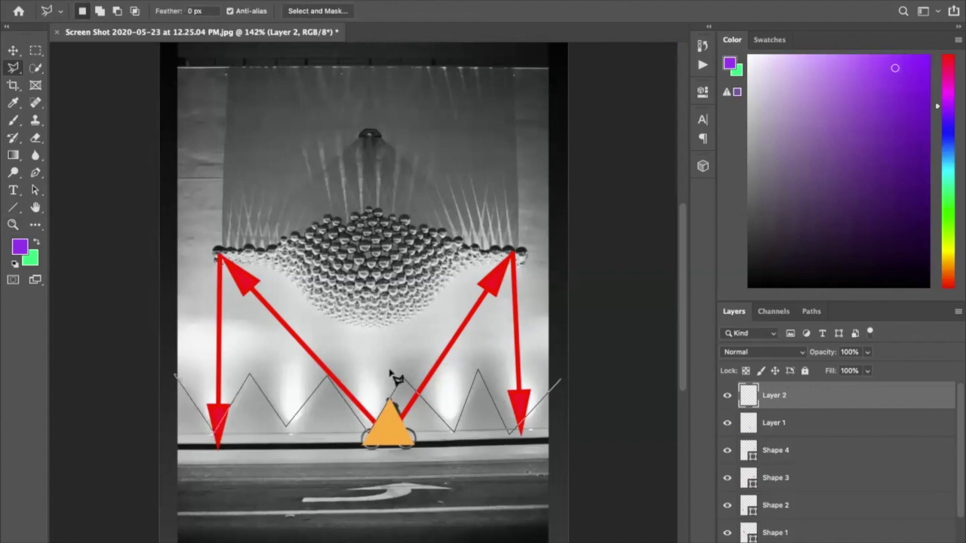
pyautogui.click(567, 368)
pyautogui.rightClick(530, 376)
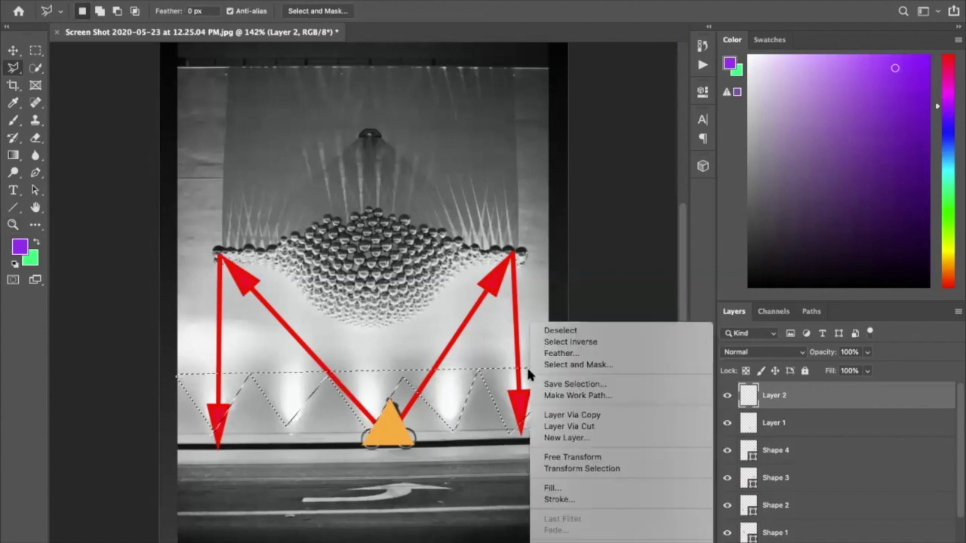
pyautogui.click(593, 488)
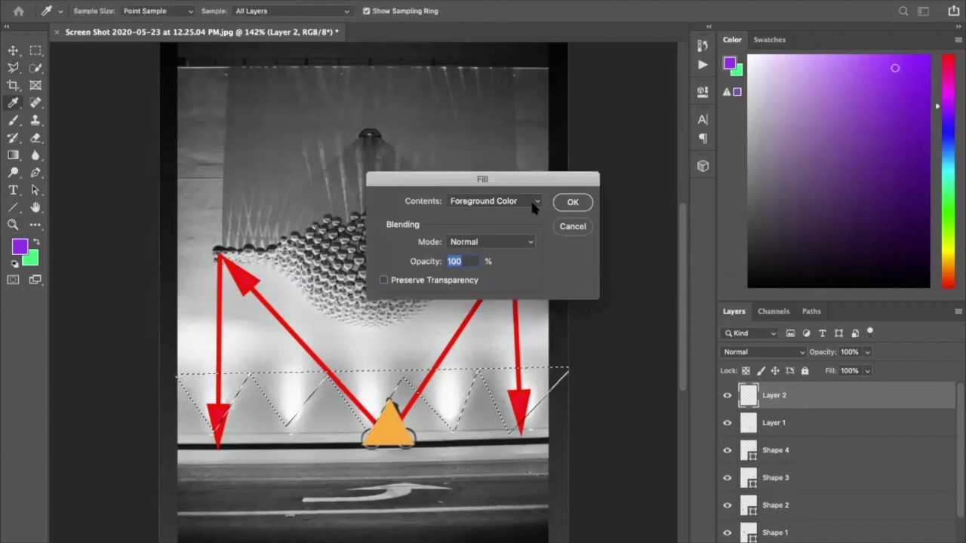
pyautogui.press('Return')
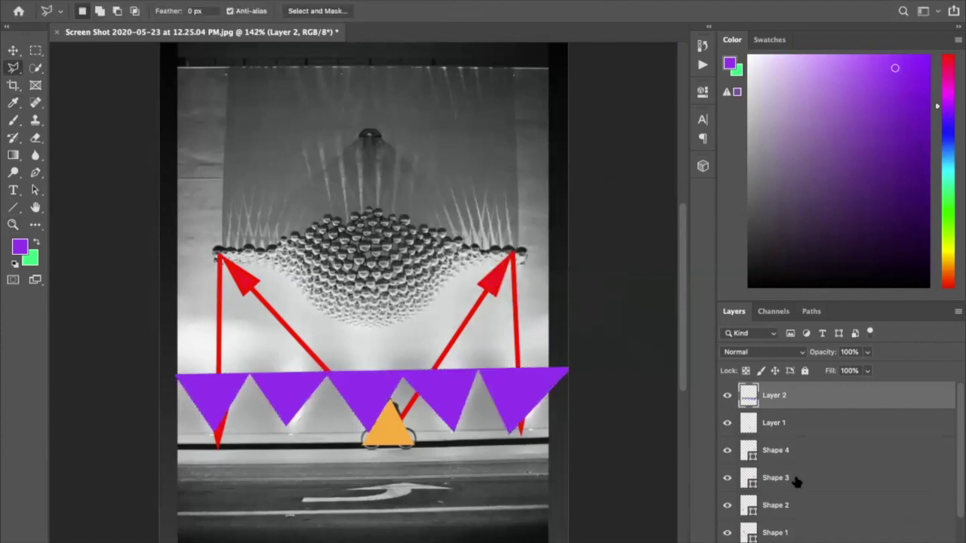
# Step: Add a new layer above the purple triangles and set the foreground color to bright green
pyautogui.hotkey('ctrl', 'shift', 'alt', 'n')
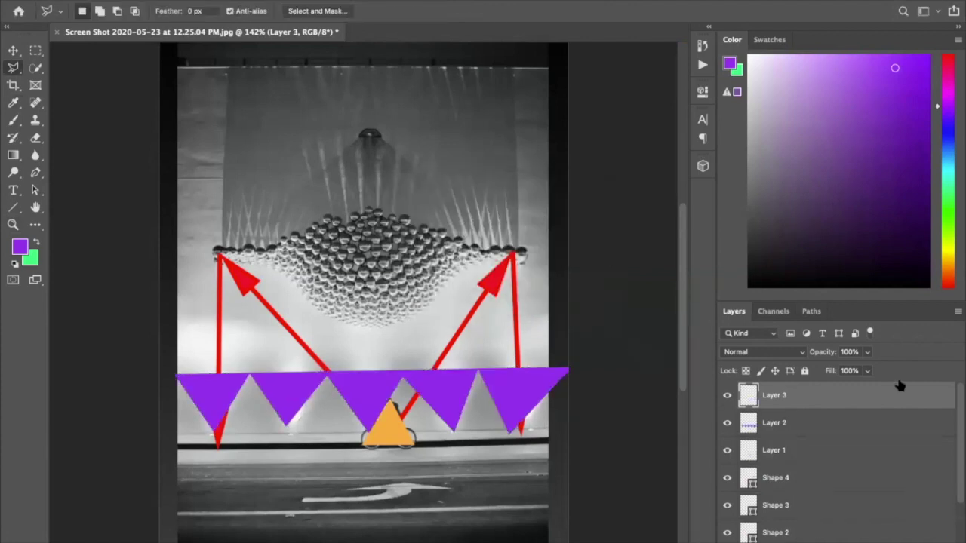
pyautogui.click(942, 142)
pyautogui.click(904, 129)
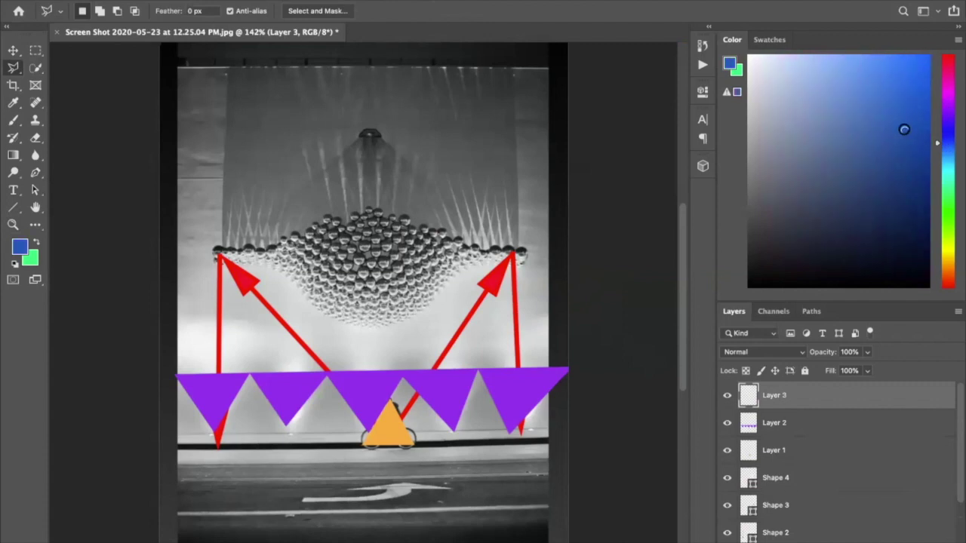
pyautogui.click(942, 206)
pyautogui.click(912, 56)
# Step: Outline the ball sculpture as a four-cornered diamond, fill it with the foreground color, and deselect
pyautogui.click(220, 255)
pyautogui.click(371, 340)
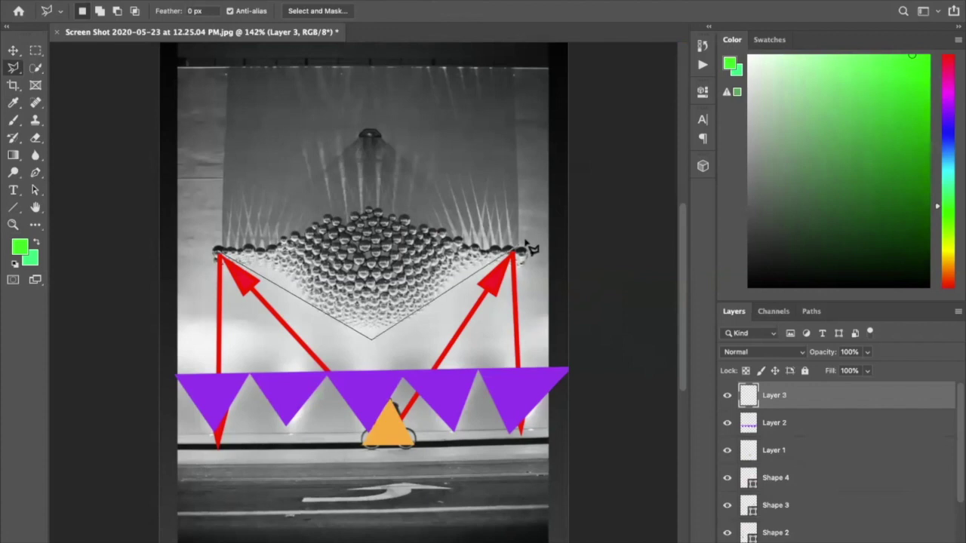
pyautogui.click(513, 255)
pyautogui.click(384, 216)
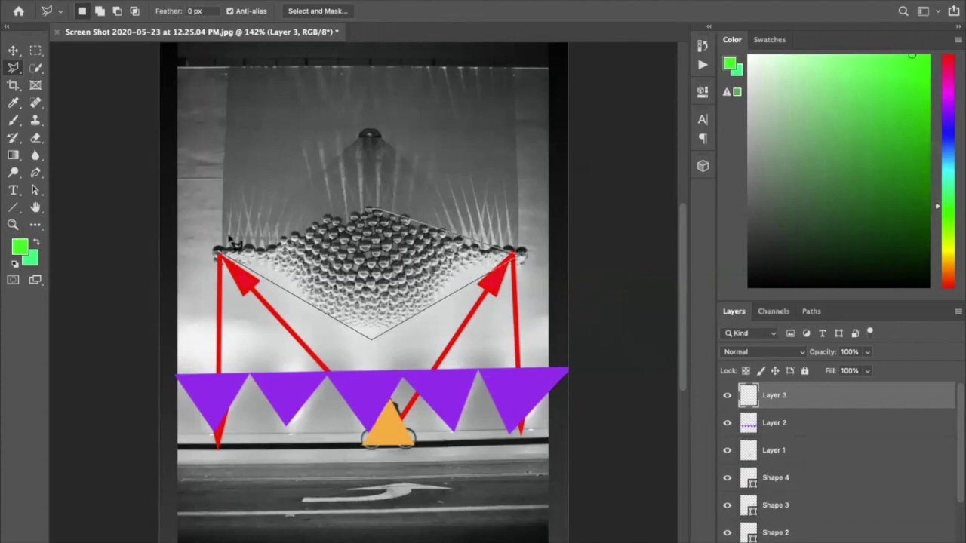
pyautogui.click(221, 255)
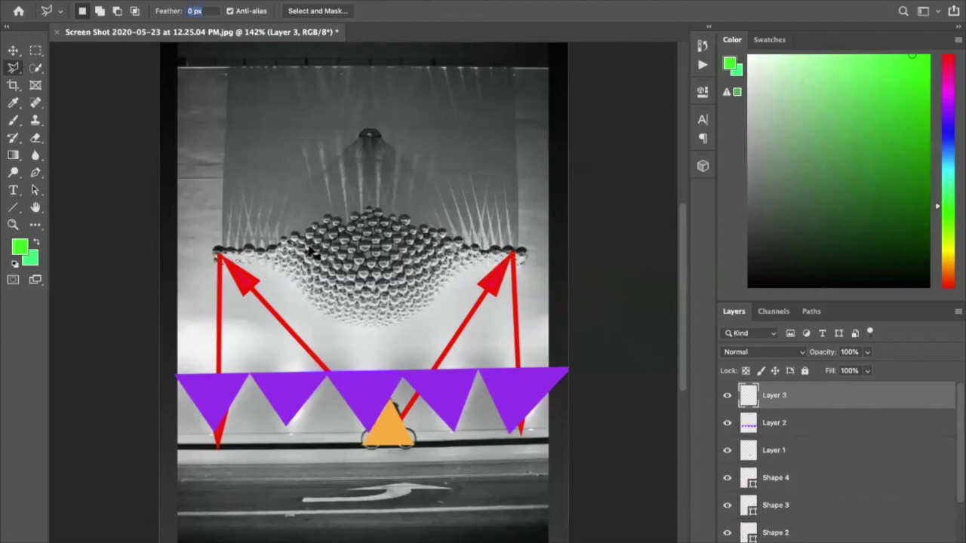
pyautogui.rightClick(356, 241)
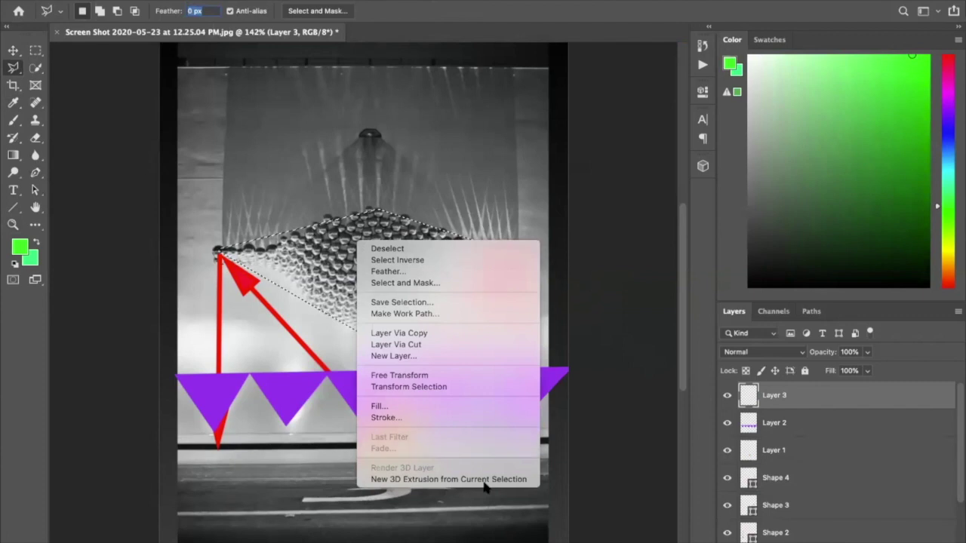
pyautogui.click(484, 406)
pyautogui.press('Return')
pyautogui.hotkey('ctrl', 'd')
# Step: Add a new layer directly above Layer 2 and set the foreground color to dusty pink
pyautogui.click(802, 427)
pyautogui.hotkey('ctrl', 'shift', 'alt', 'n')
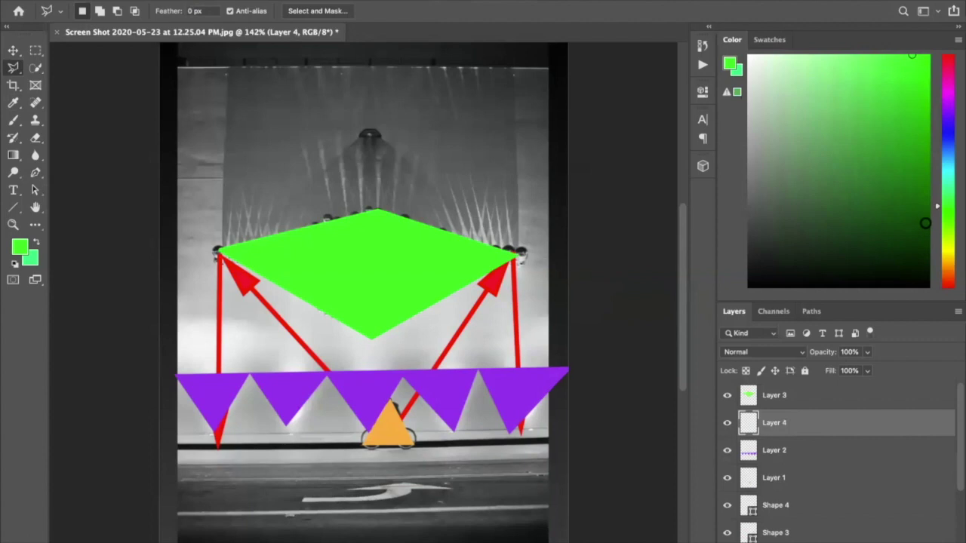
pyautogui.moveTo(951, 134); pyautogui.dragTo(949, 68)
pyautogui.moveTo(837, 87)
pyautogui.mouseDown()
pyautogui.moveTo(811, 88)
pyautogui.moveTo(803, 118)
pyautogui.mouseUp()
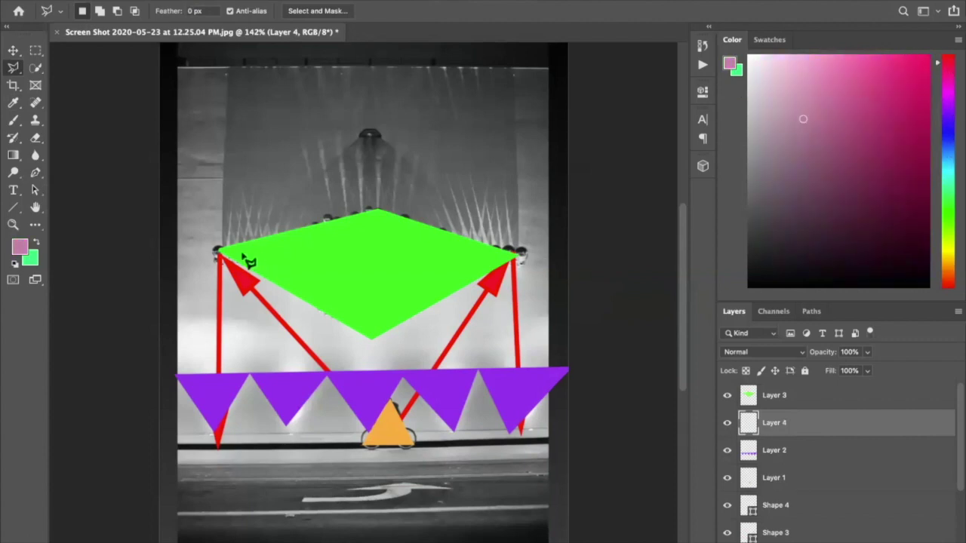
# Step: Outline a triangle from the sculpture's two ends up to the round fixture above it, fill it with the foreground color, and deselect
pyautogui.click(217, 251)
pyautogui.click(370, 131)
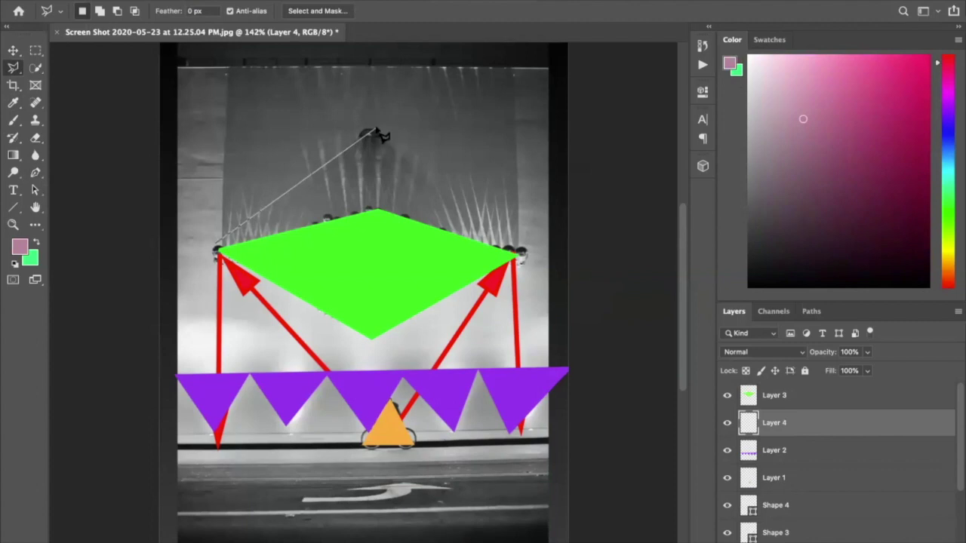
pyautogui.click(519, 255)
pyautogui.click(219, 252)
pyautogui.rightClick(317, 234)
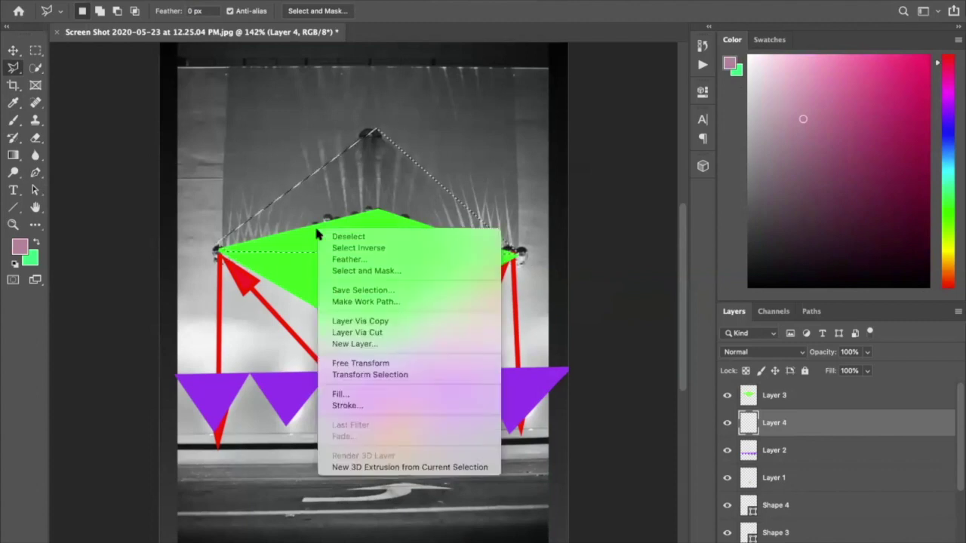
pyautogui.click(362, 395)
pyautogui.press('Return')
pyautogui.hotkey('ctrl', 'd')
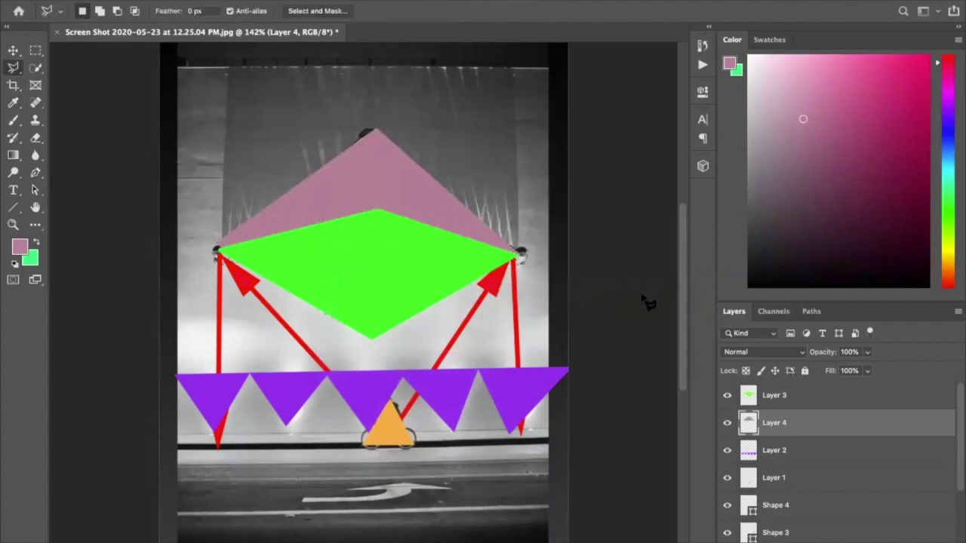
# Step: Add a new layer directly above the Background copy layer, beneath all the shape layers
pyautogui.click(826, 398)
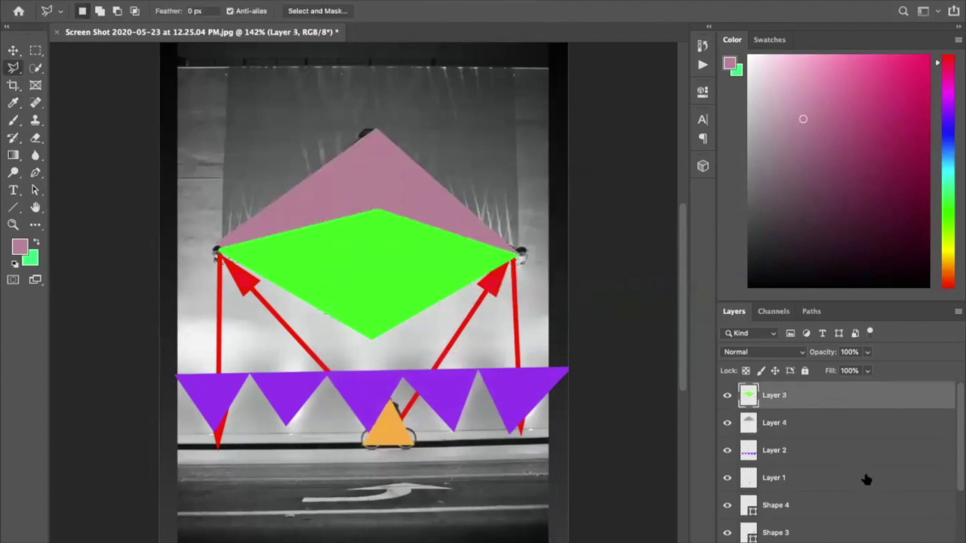
pyautogui.scroll(-4, 864, 483)
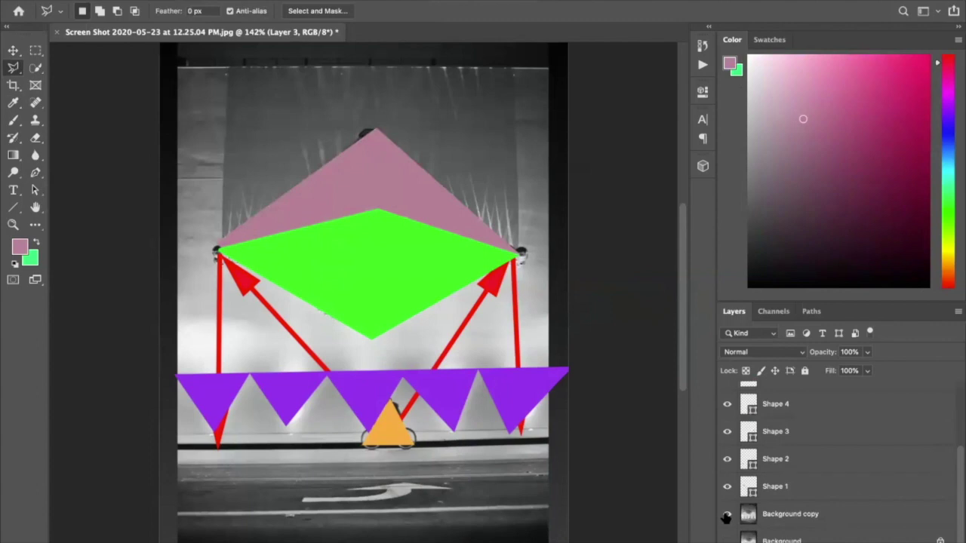
pyautogui.click(836, 517)
pyautogui.hotkey('ctrl', 'shift', 'alt', 'n')
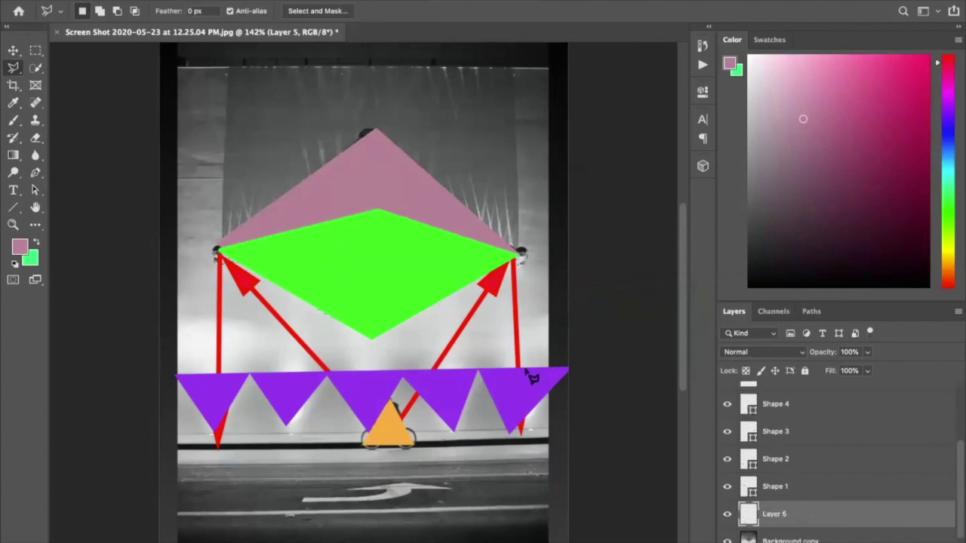
# Step: Select the whole canvas, fill the new layer with black, and deselect
pyautogui.press('m')
pyautogui.hotkey('ctrl', 'a')
pyautogui.rightClick(528, 374)
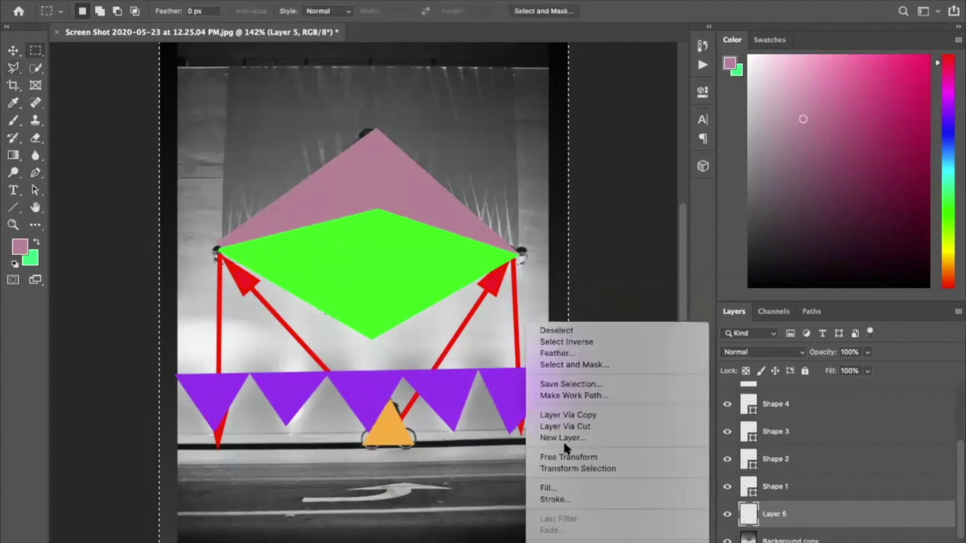
pyautogui.click(581, 490)
pyautogui.click(490, 202)
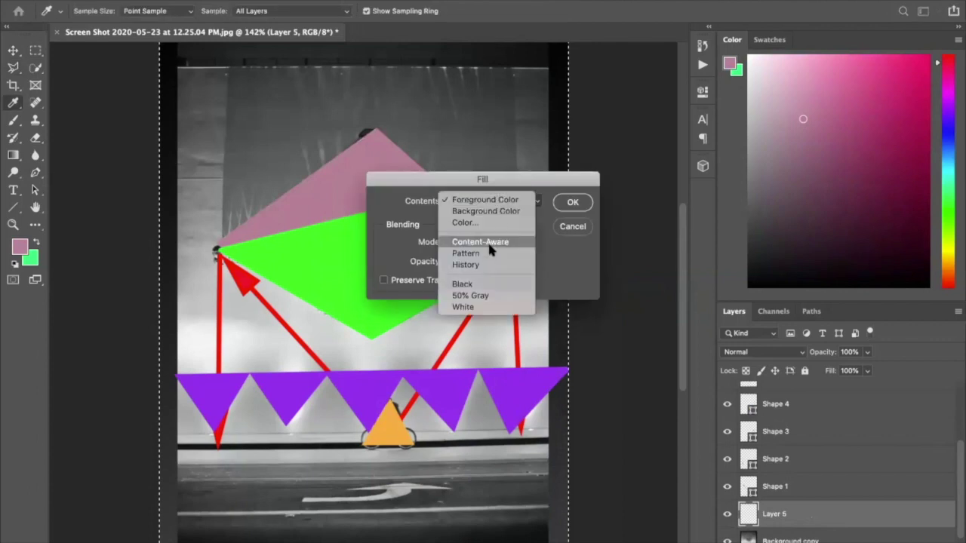
pyautogui.click(486, 287)
pyautogui.press('Return')
pyautogui.hotkey('ctrl', 'd')
pyautogui.press('z')
pyautogui.rightClick(341, 268)
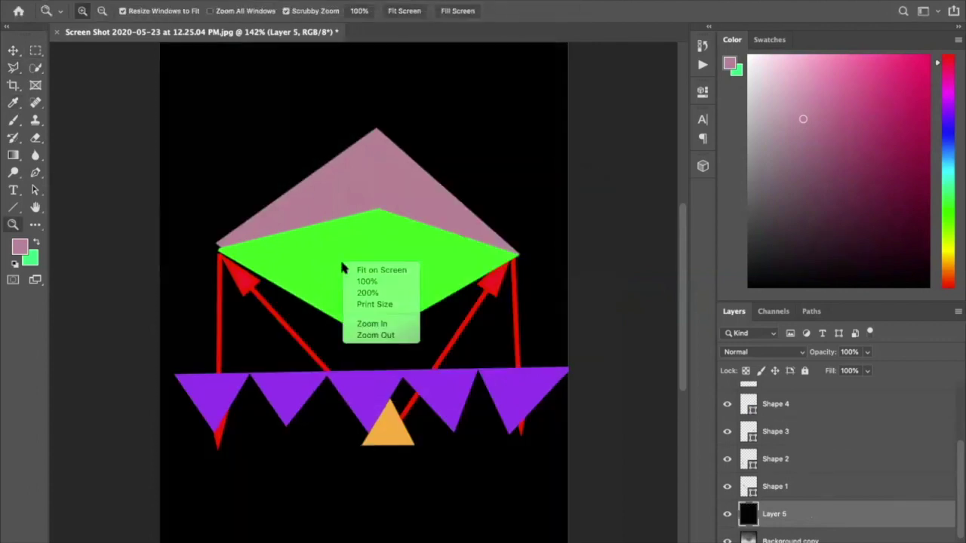
pyautogui.press('Escape')
pyautogui.scroll(-3, 546, 334)
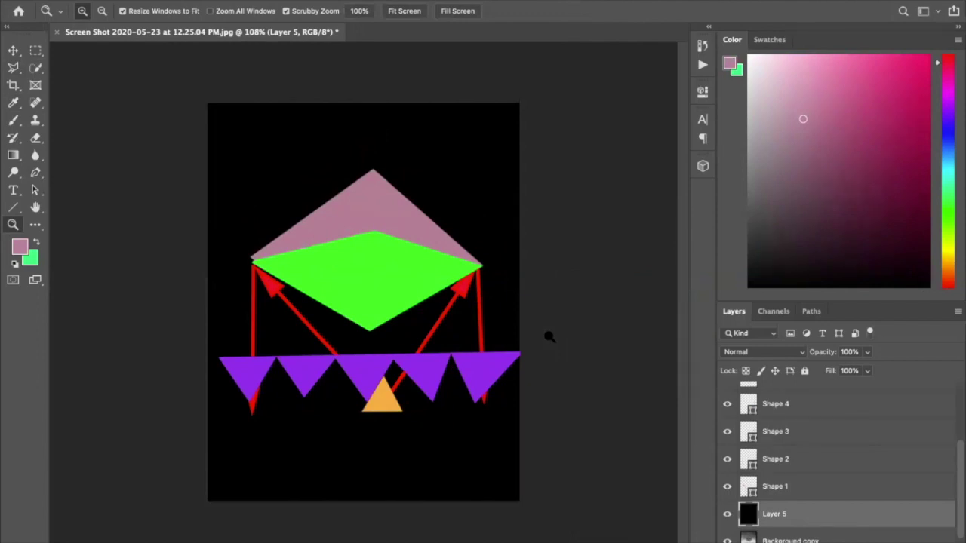
# Step: Hide Layers 1 to 4 and Shapes 1 to 4 so only the black canvas shows
pyautogui.click(789, 468)
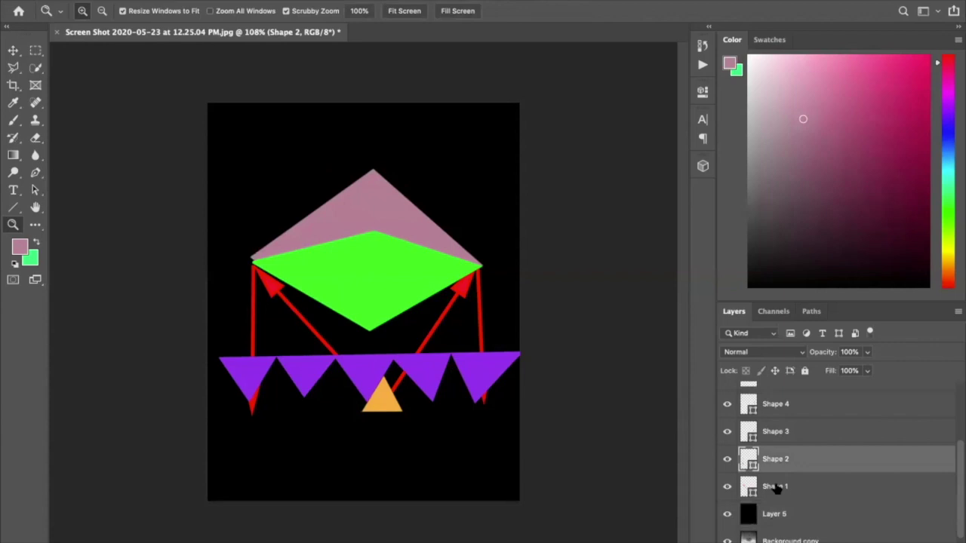
pyautogui.click(775, 488)
pyautogui.scroll(3, 722, 457)
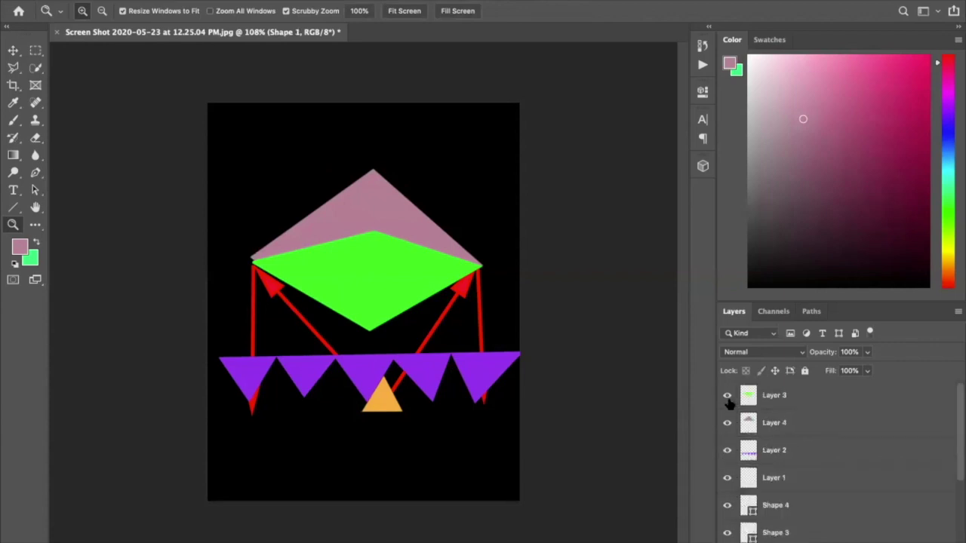
pyautogui.click(727, 395)
pyautogui.click(727, 422)
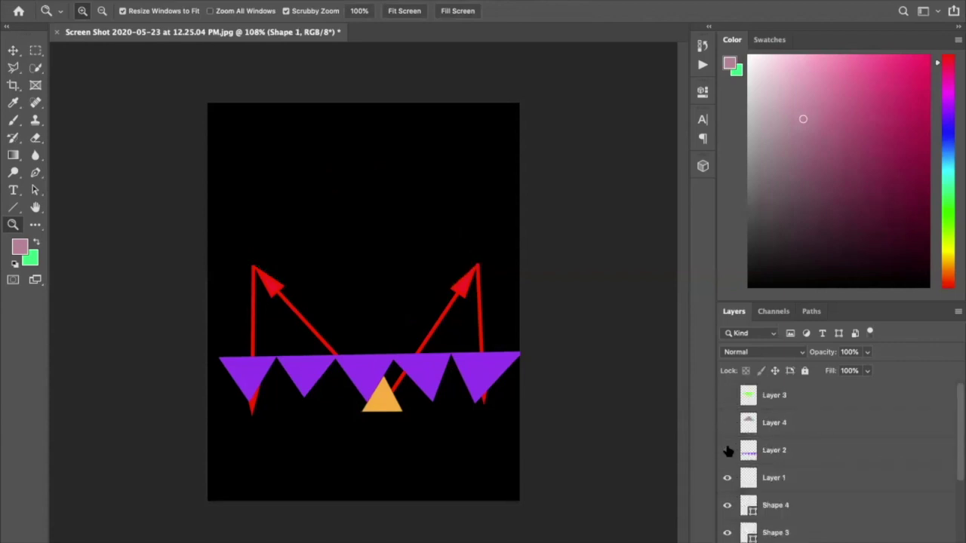
pyautogui.click(726, 451)
pyautogui.click(726, 478)
pyautogui.click(726, 505)
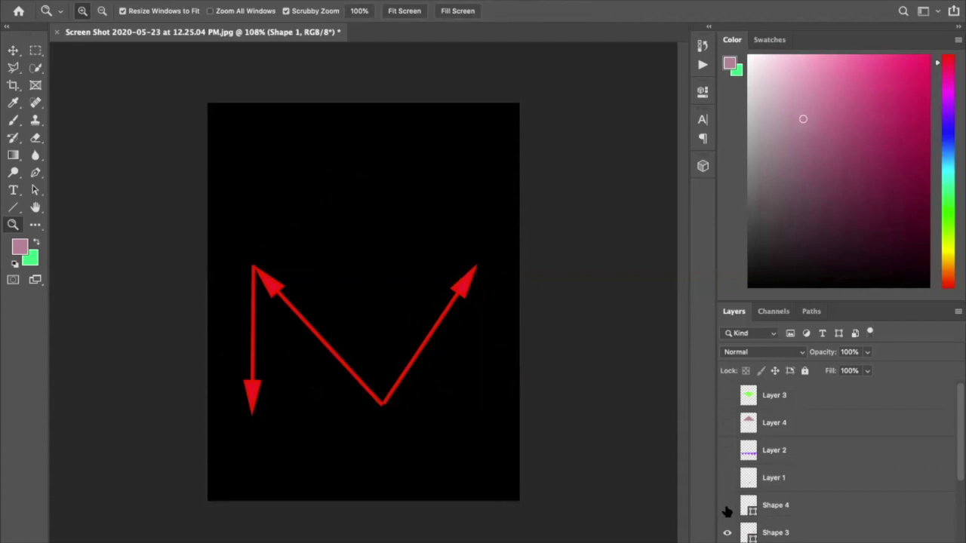
pyautogui.click(726, 533)
pyautogui.scroll(-5, 726, 531)
pyautogui.click(728, 458)
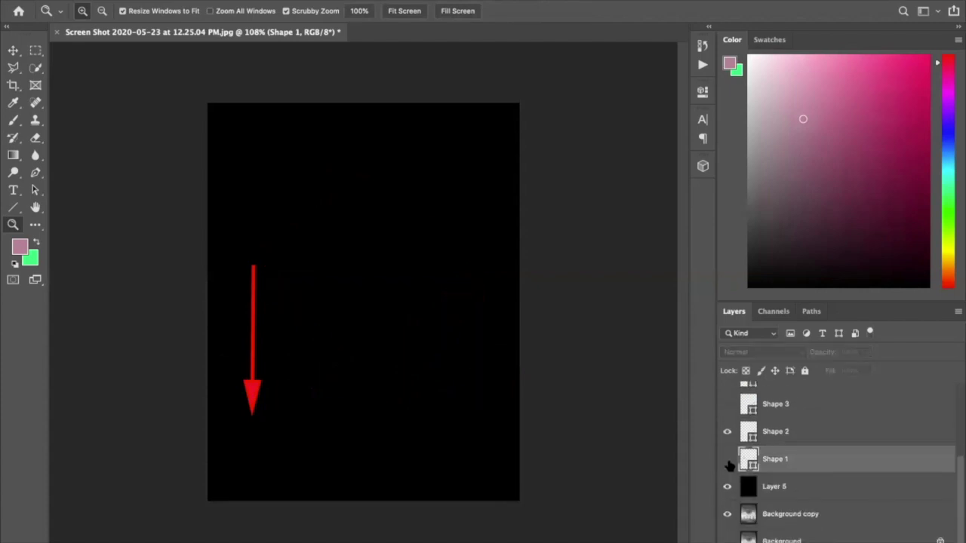
pyautogui.click(727, 431)
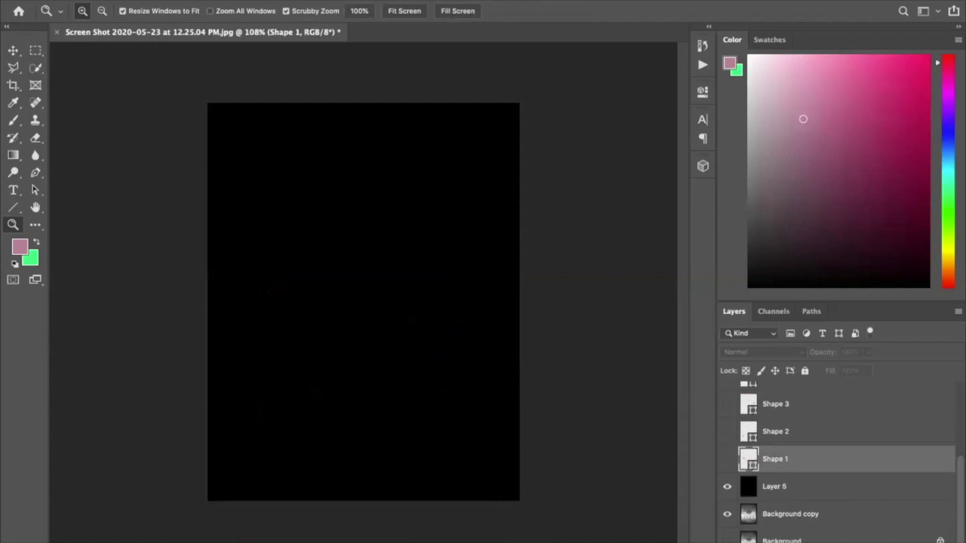
# Step: Add a text layer near the canvas's upper-left area reading "visual", "stress-" and "testing" on three lines
pyautogui.press('super+shift+alt+n')
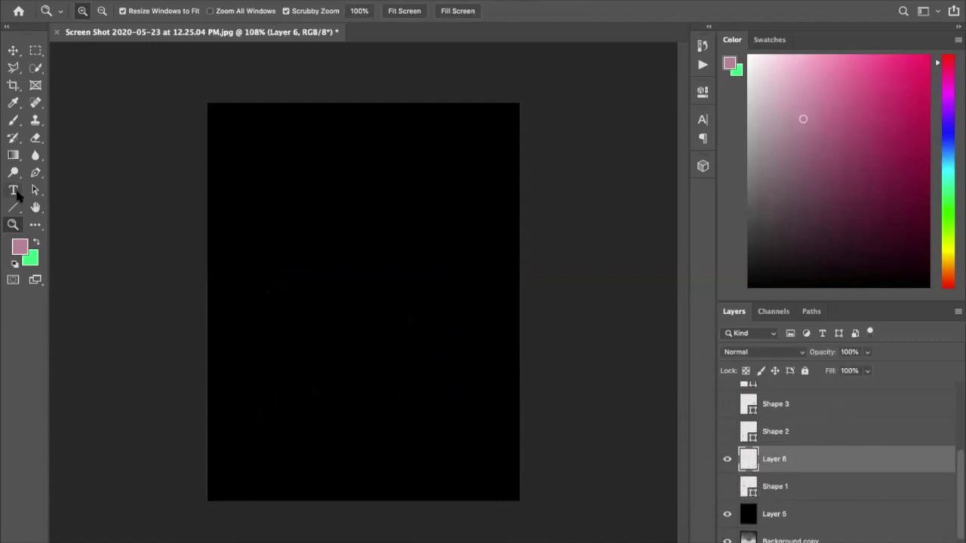
pyautogui.press('t')
pyautogui.click(252, 199)
pyautogui.write('v')
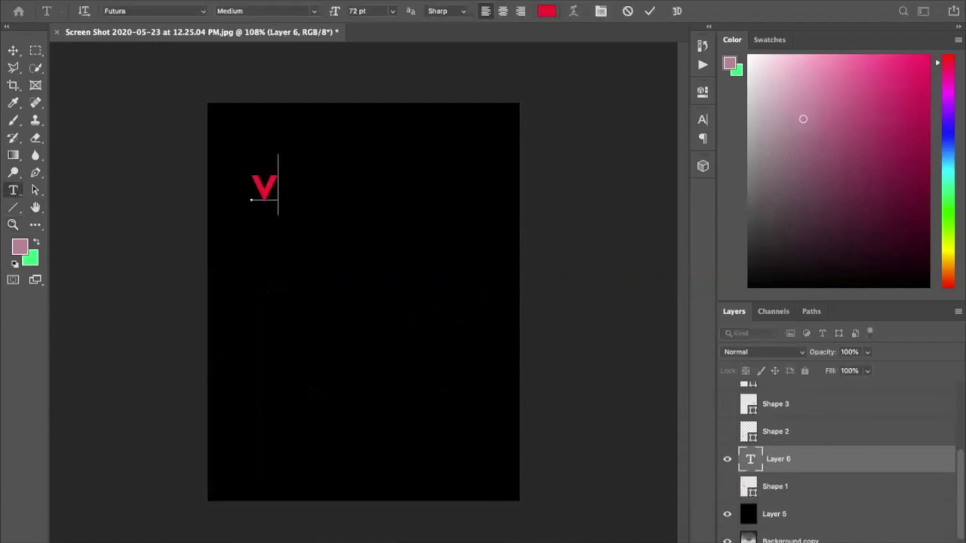
pyautogui.write('isual')
pyautogui.press('Return')
pyautogui.write('stress-')
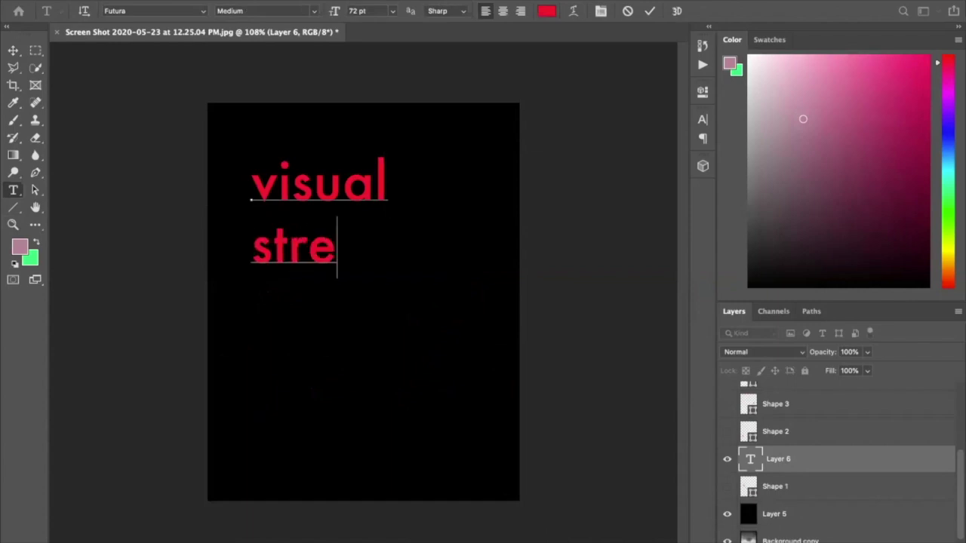
pyautogui.press('Return')
pyautogui.write('testing')
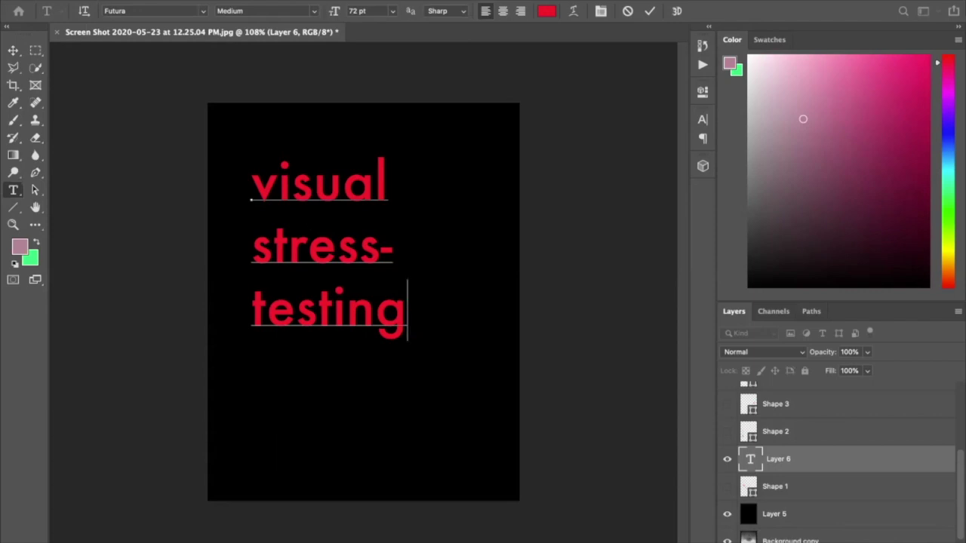
# Step: Extend the text with a line containing "-" and a line reading "science + ART", and commit it
pyautogui.press('Return')
pyautogui.write('-')
pyautogui.press('Return')
pyautogui.write('scie')
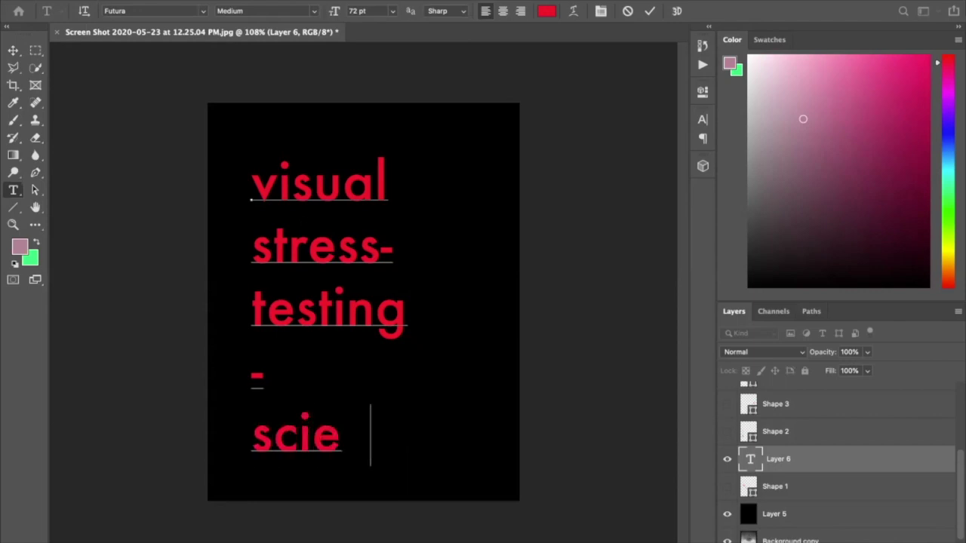
pyautogui.write('nce + ART')
pyautogui.hotkey('ctrl', 'Return')
# Step: Scale the text block down to about 46 pt and move it to the canvas's upper-left area
pyautogui.hotkey('ctrl', 't')
pyautogui.moveTo(251, 155); pyautogui.dragTo(370, 272)
pyautogui.press('Return')
pyautogui.press('v')
pyautogui.moveTo(466, 281); pyautogui.dragTo(341, 143)
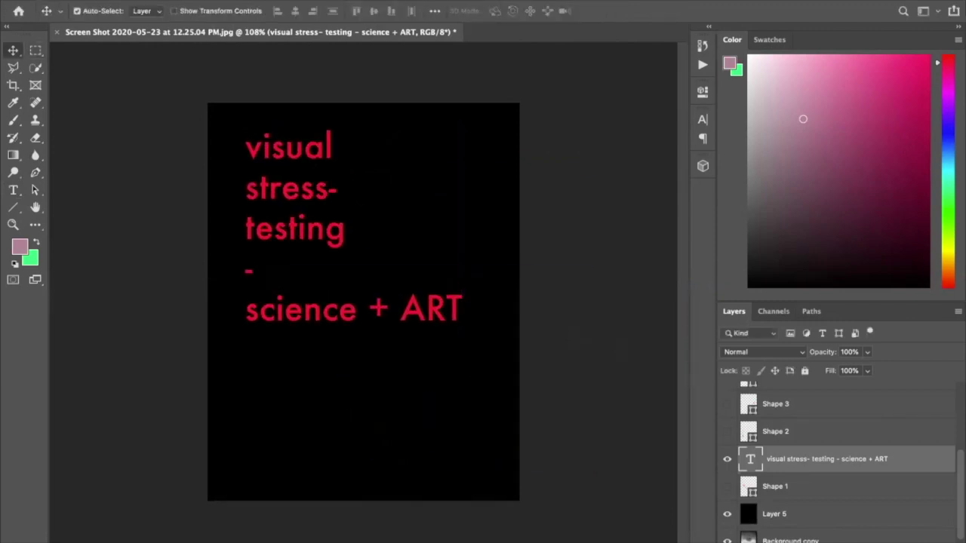
# Step: Add a line reading "cross-pollination" below "science + ART" in the text block
pyautogui.click(8, 191)
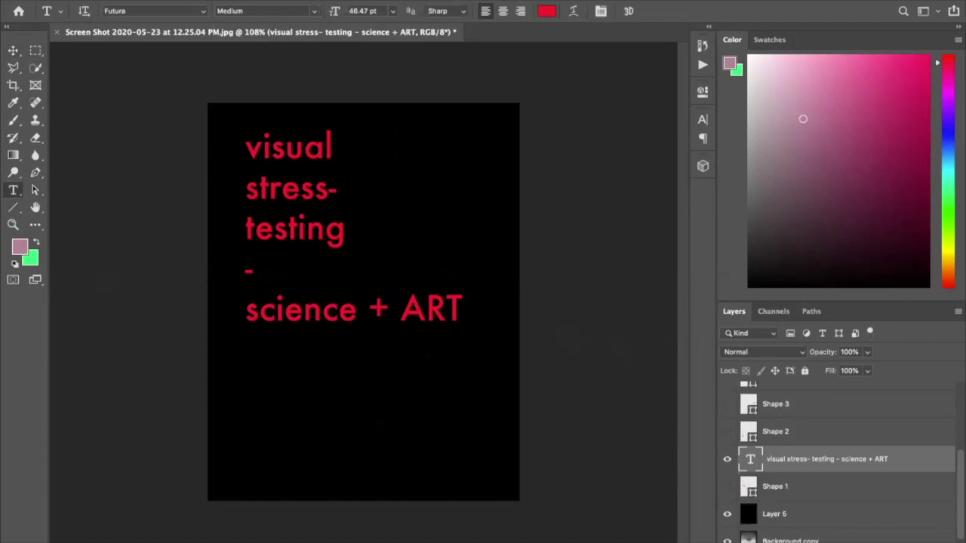
pyautogui.click(464, 310)
pyautogui.press('Return')
pyautogui.write('c')
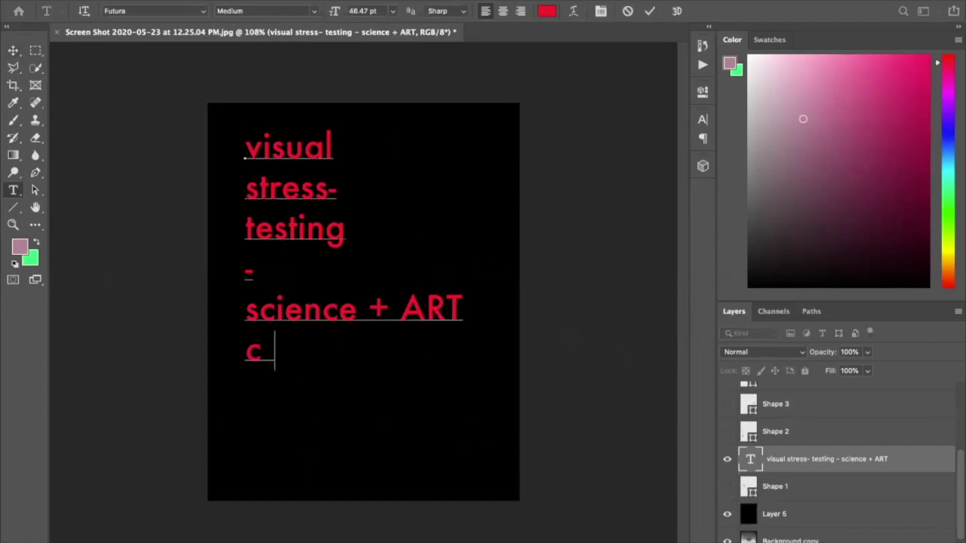
pyautogui.write('ross-po')
pyautogui.press('BackSpace')
pyautogui.write('po')
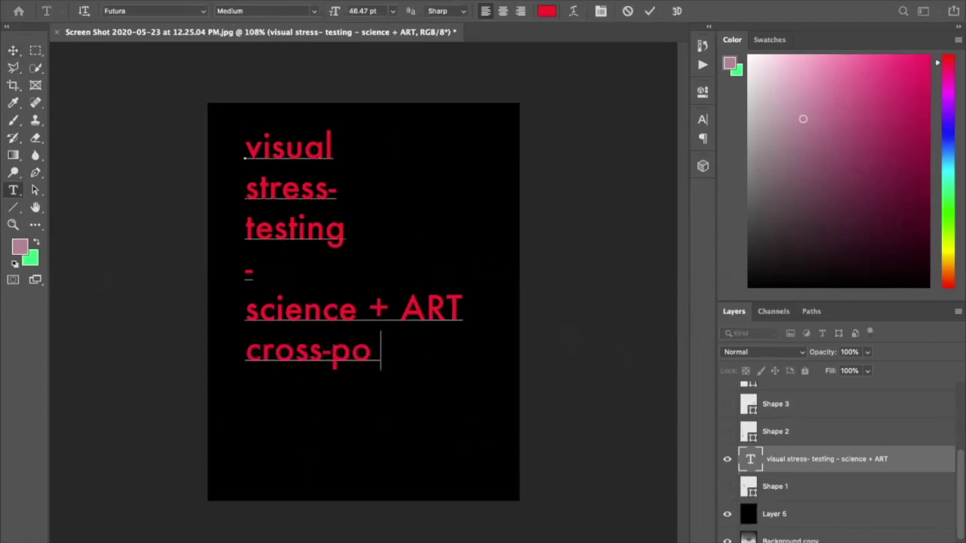
pyautogui.write('llination')
# Step: Insert a "da Vinci" line followed by a blank line between "science + ART" and "cross-pollination"
pyautogui.click(453, 312)
pyautogui.press('Right')
pyautogui.press('Return')
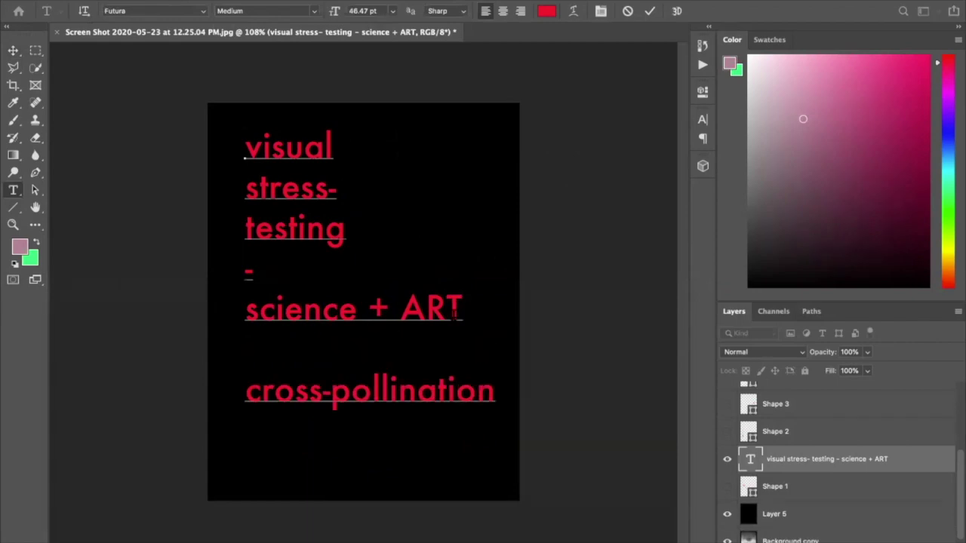
pyautogui.doubleClick(426, 309)
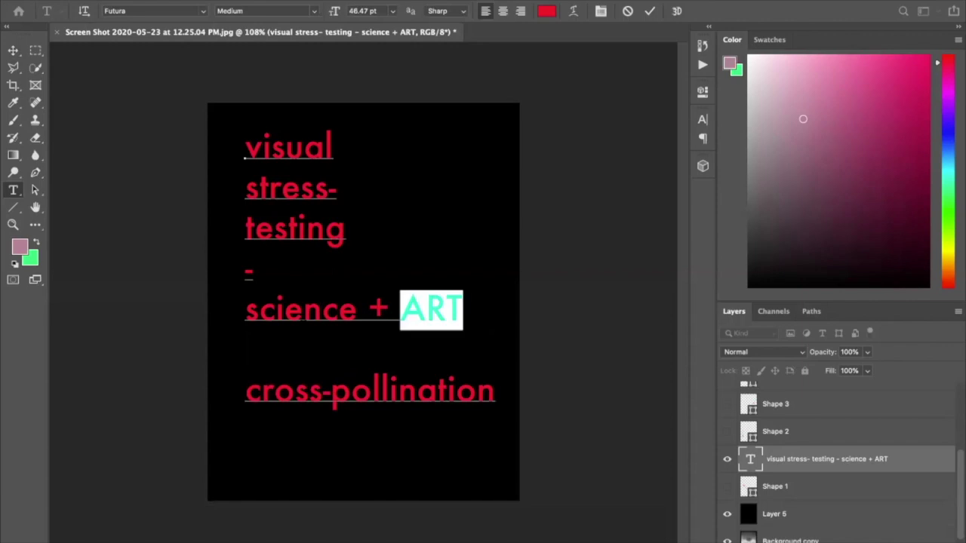
pyautogui.doubleClick(301, 310)
pyautogui.doubleClick(412, 310)
pyautogui.press('Right')
pyautogui.press('Return')
pyautogui.write('da Vinci')
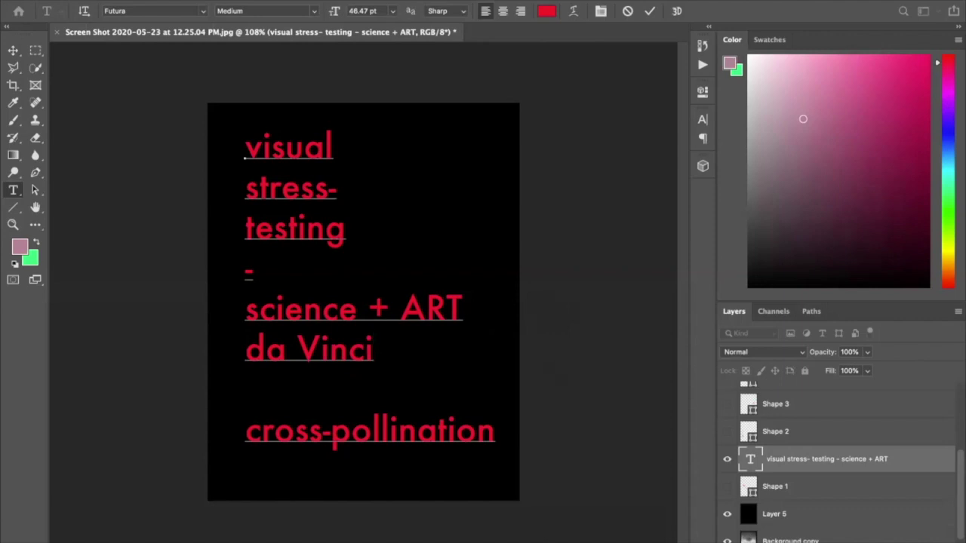
# Step: Switch to Keynote and play the slideshow from slide 7, the Gaussian Blur title
pyautogui.moveTo(524, 534)
pyautogui.click(417, 530)
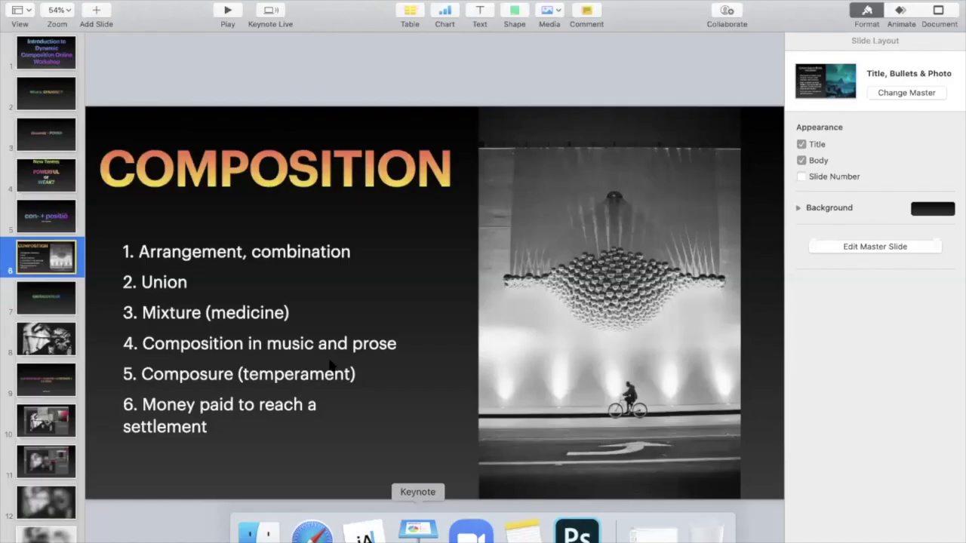
pyautogui.click(64, 298)
pyautogui.click(226, 10)
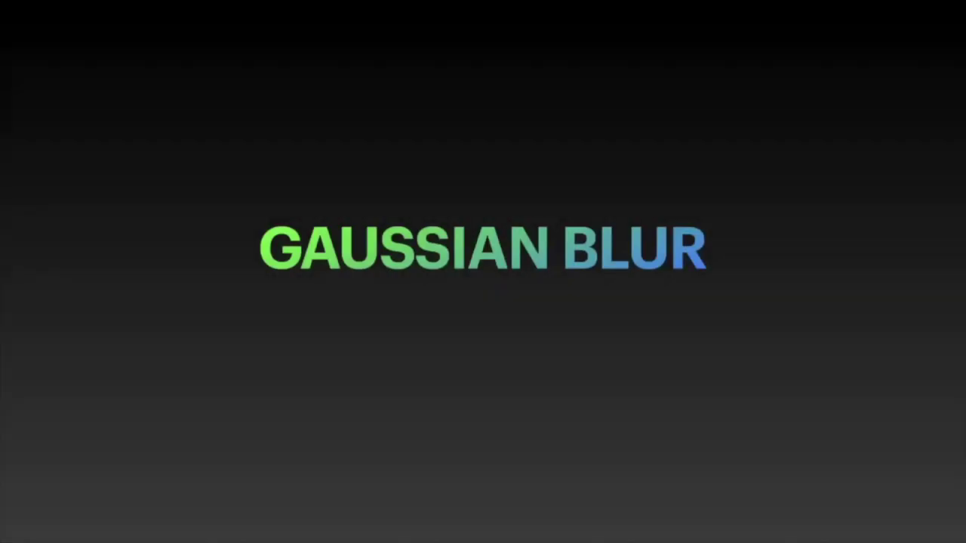
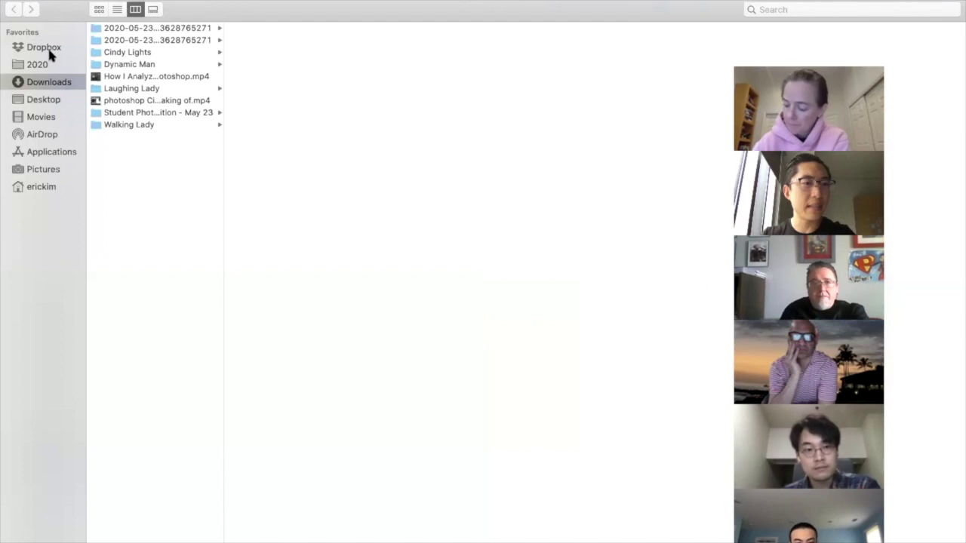
# Step: In Finder's Dropbox folder, browse through Pictures, 001 Portfolio and 2020 Portfolio to the small thumbnail test folder
pyautogui.click(150, 212)
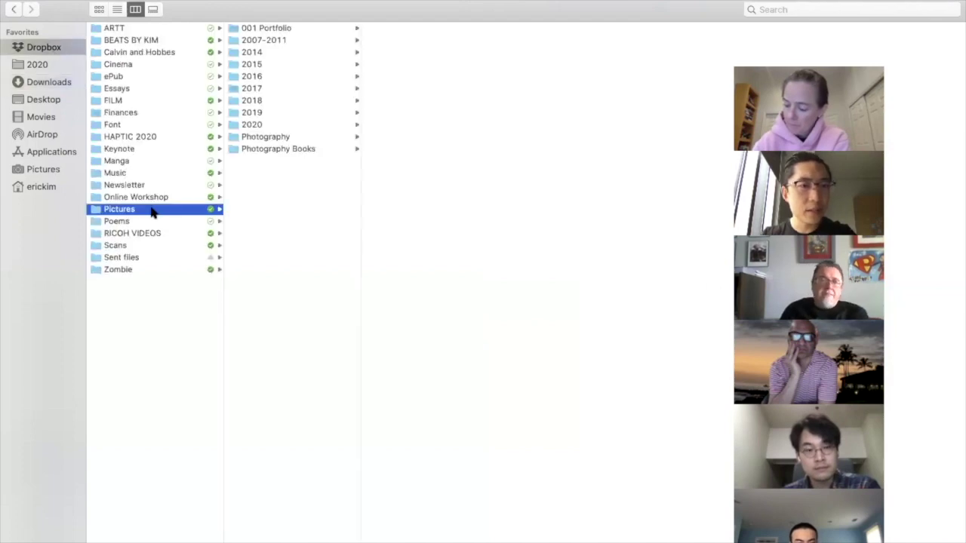
pyautogui.press('Right')
pyautogui.press('Down')
pyautogui.press('Down')
pyautogui.press('Up')
pyautogui.press('Up')
pyautogui.press('Right')
pyautogui.press('Down')
pyautogui.press('Down')
pyautogui.press('Down')
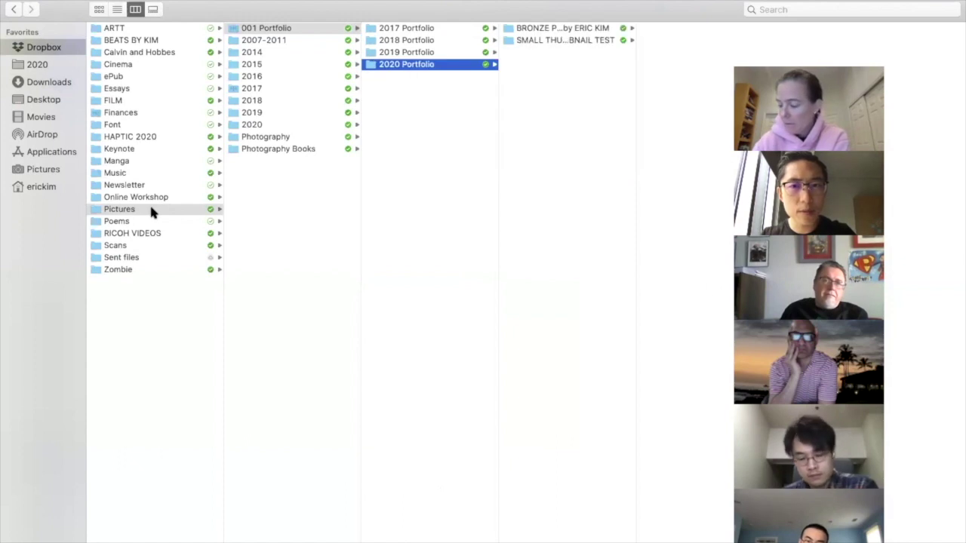
pyautogui.press('Right')
pyautogui.press('Down')
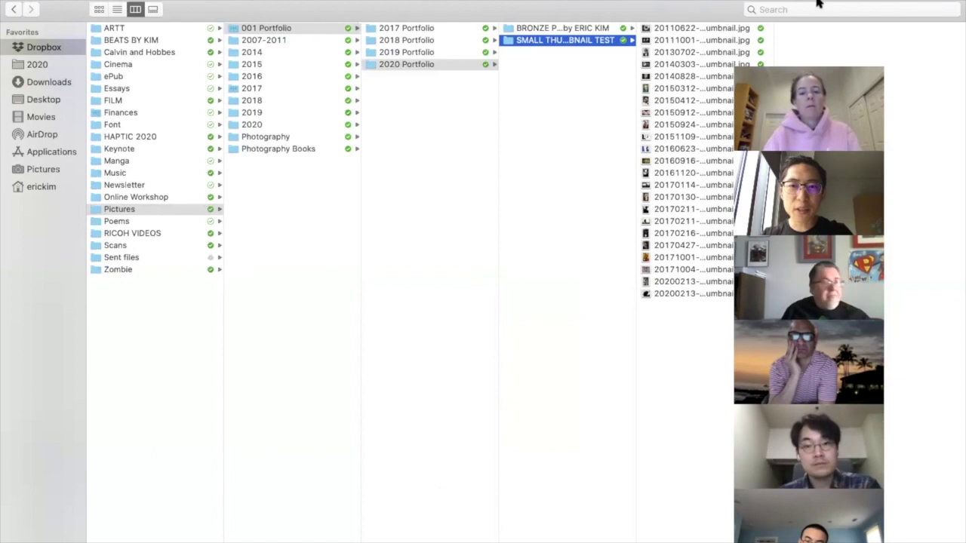
# Step: Preview the thumbnail photos one by one, starting from the face shadow image at the end of the list
pyautogui.press('super+Tab')
pyautogui.press('super+Tab')
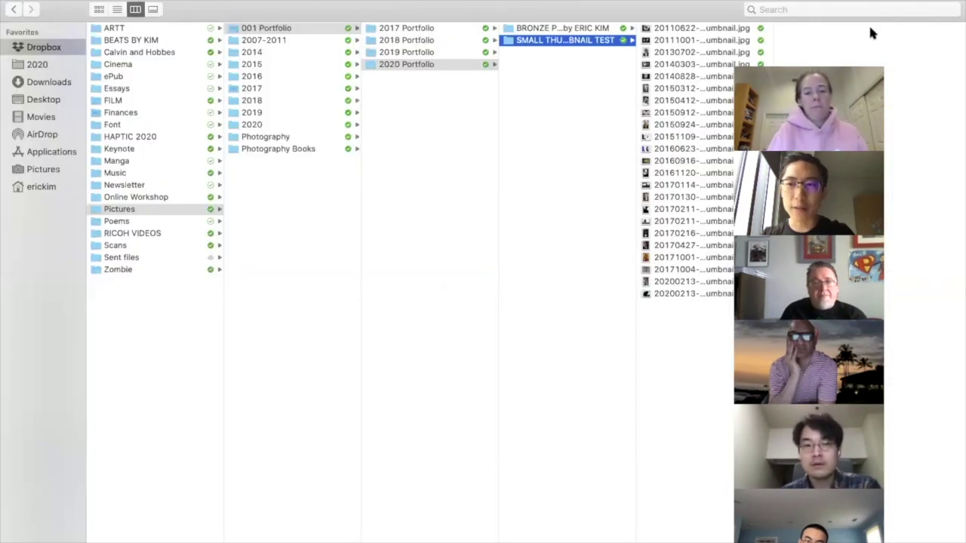
pyautogui.click(729, 294)
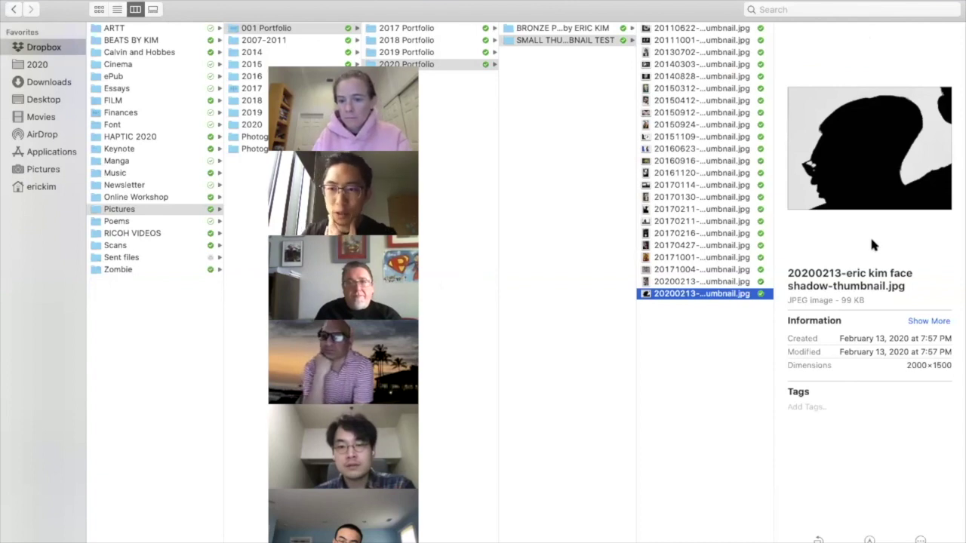
pyautogui.press('Up')
pyautogui.press('Up')
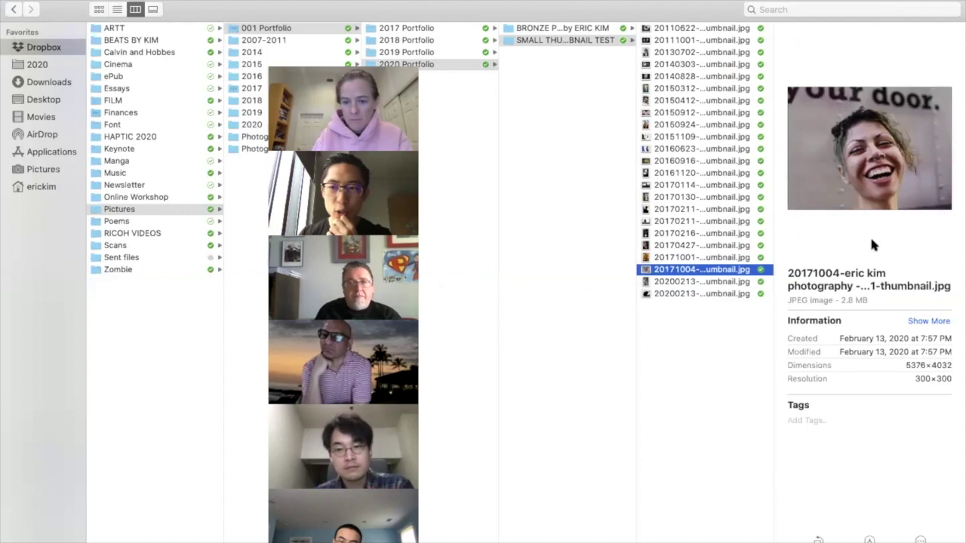
pyautogui.press('Up')
pyautogui.press('Up')
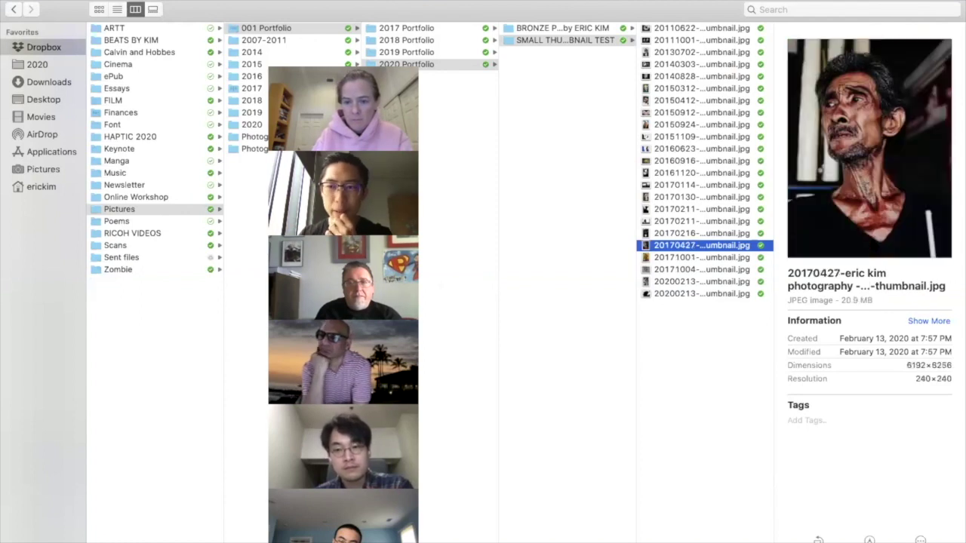
# Step: Preview the remaining thumbnail photos one by one, up to the 20110622 night image that starts the list
pyautogui.press('Up')
pyautogui.press('Up')
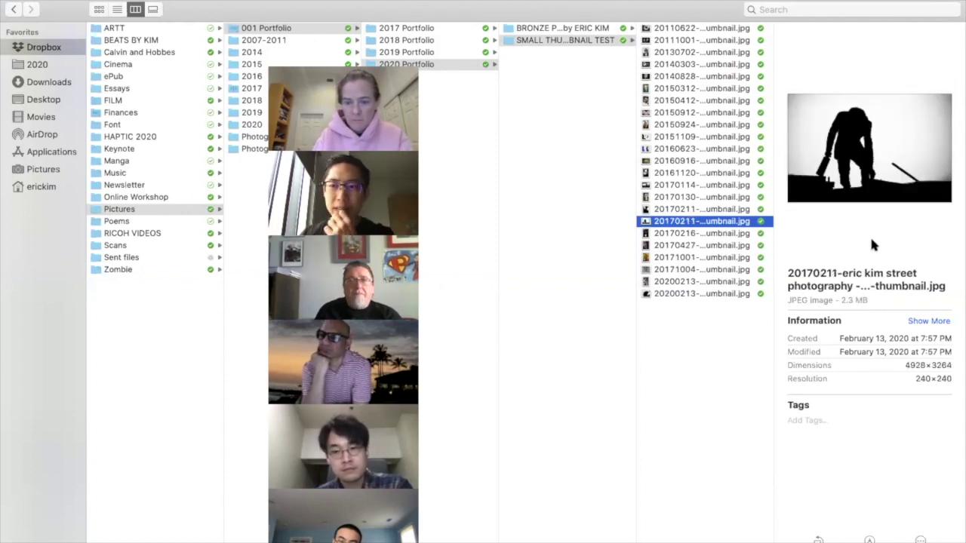
pyautogui.press('Up')
pyautogui.press('Up')
pyautogui.press('Up')
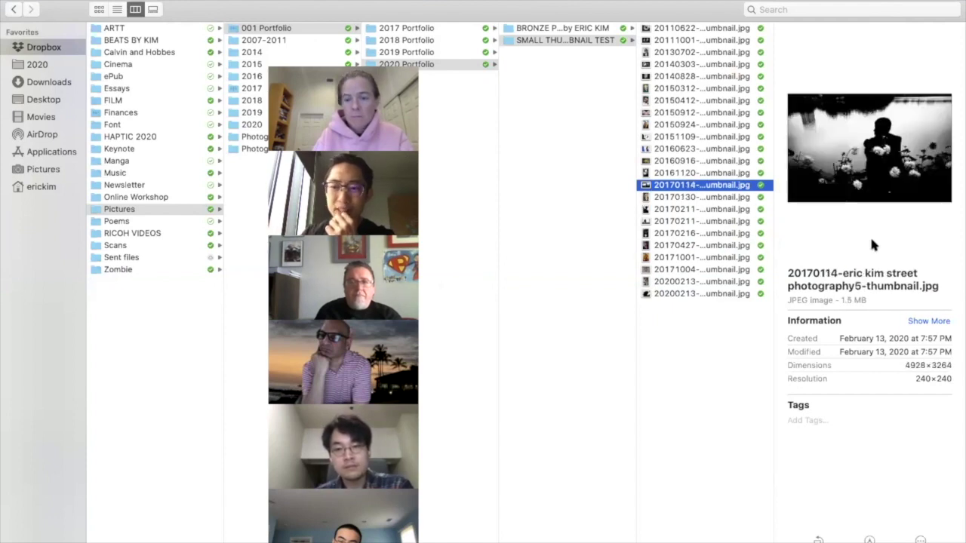
pyautogui.press('Up')
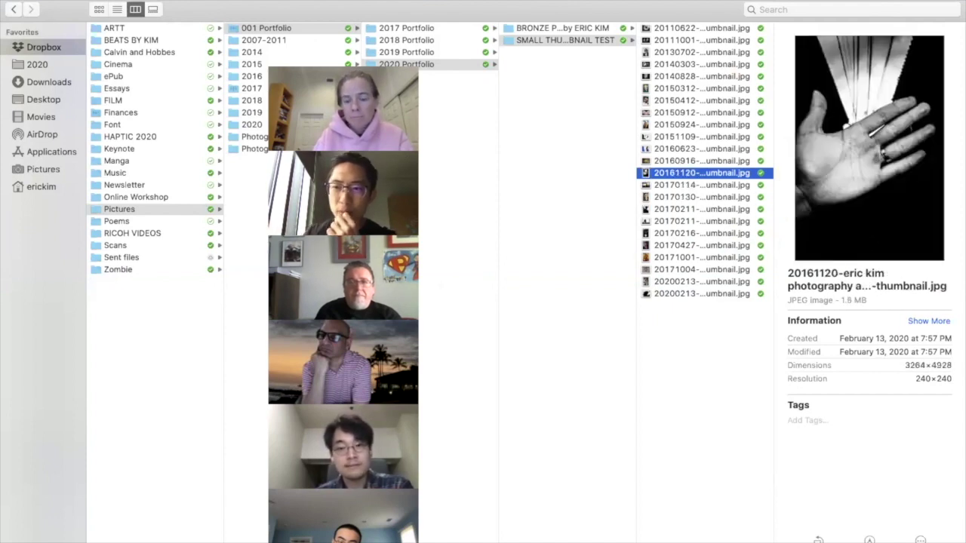
pyautogui.press('Up')
pyautogui.press('Up')
pyautogui.press('Up')
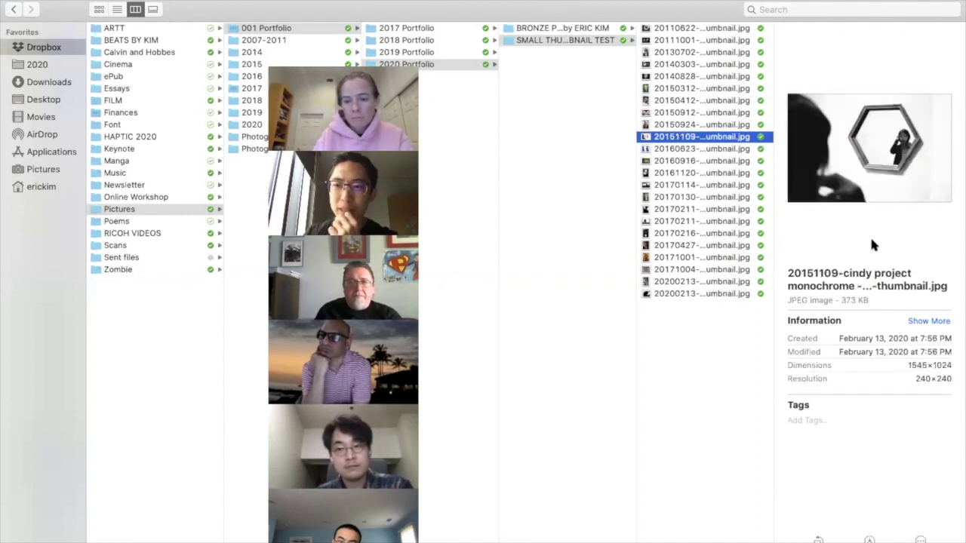
pyautogui.press('Up')
pyautogui.press('Up')
pyautogui.press('Up')
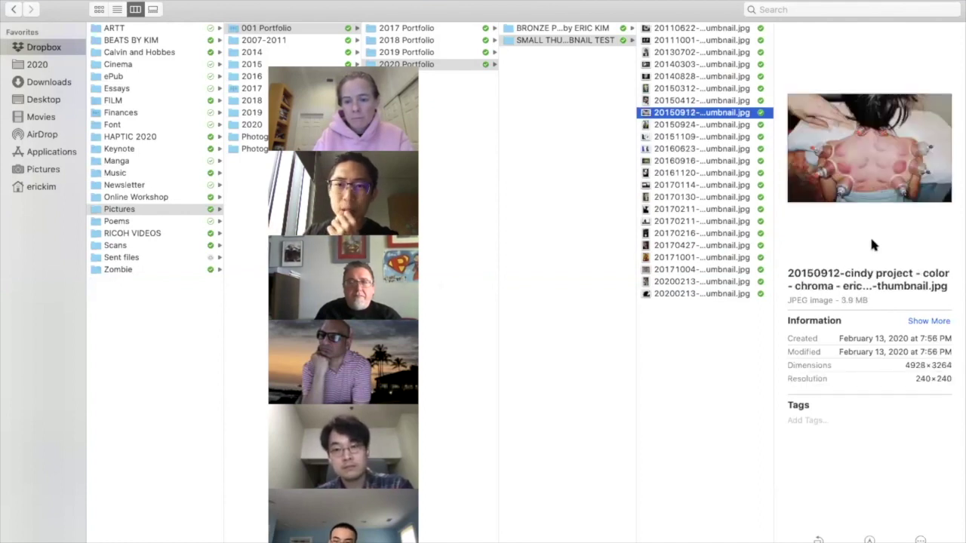
pyautogui.press('Up')
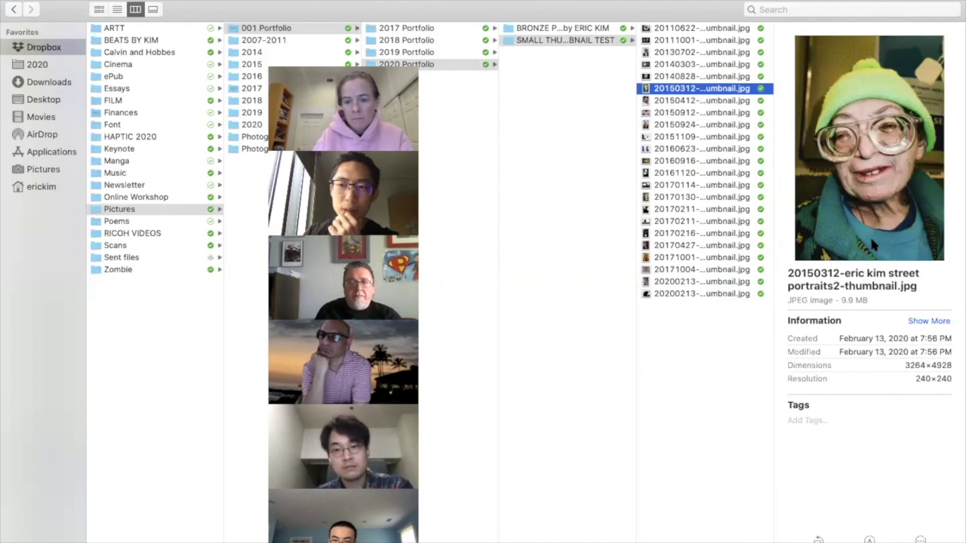
pyautogui.press('Up')
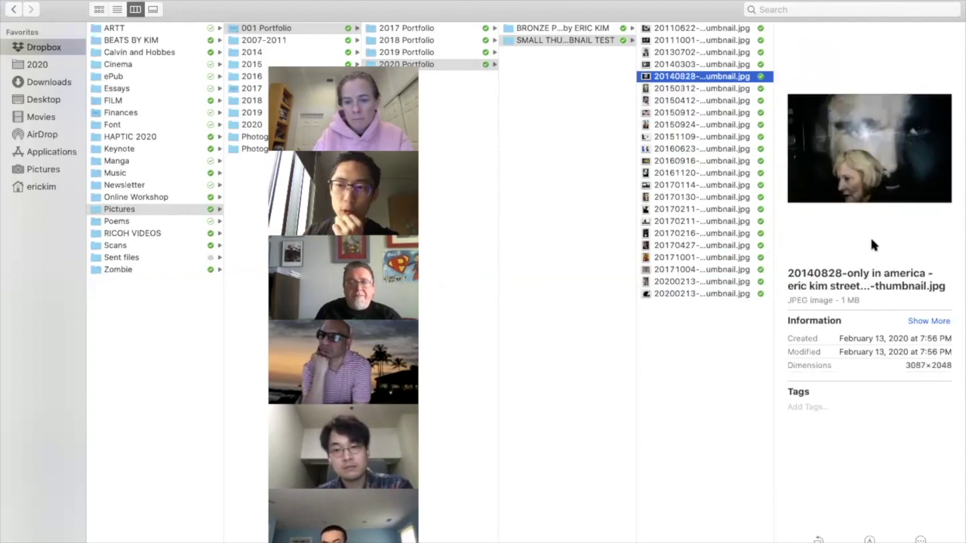
pyautogui.press('Up')
pyautogui.press('Up')
pyautogui.press('Up')
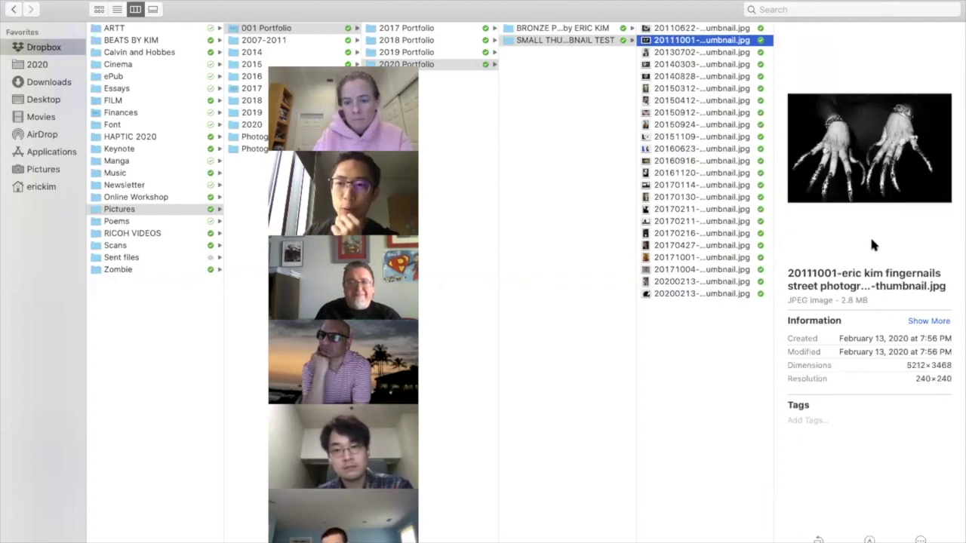
pyautogui.press('Up')
# Step: Move the thumbnail test folder window clear of the video call and show its photos as icons
pyautogui.moveTo(837, 5); pyautogui.dragTo(432, 76)
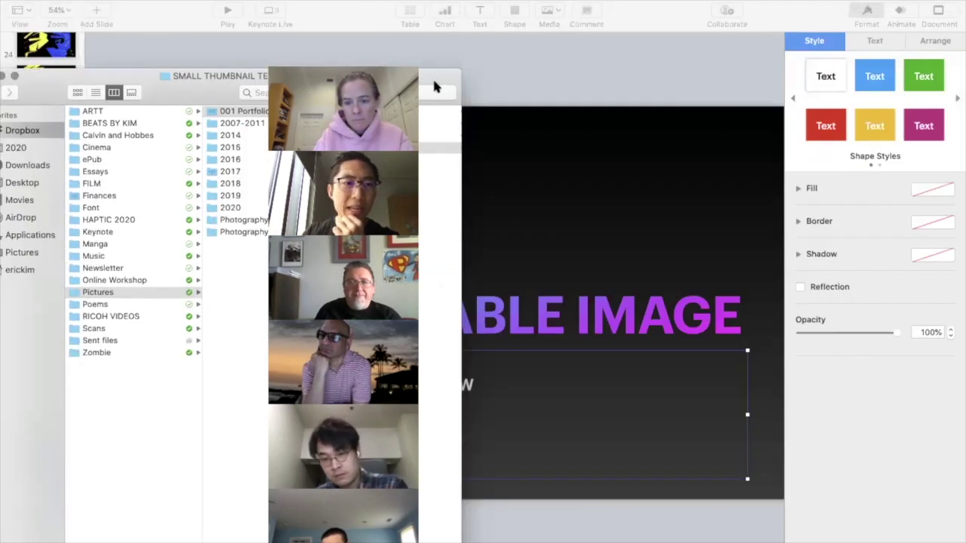
pyautogui.click(77, 92)
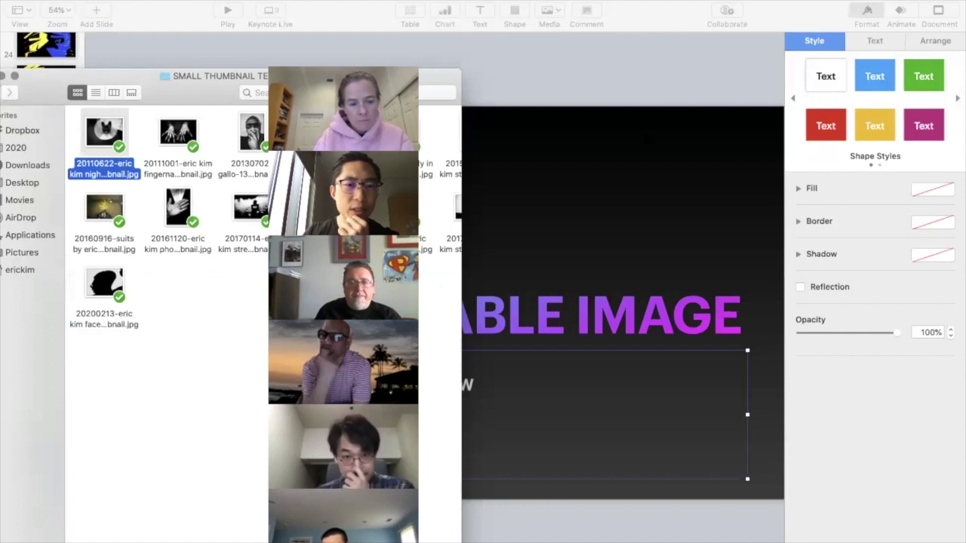
pyautogui.click(314, 299)
pyautogui.hscroll(2, 314, 299)
pyautogui.hscroll(-2, 316, 309)
pyautogui.moveTo(132, 75); pyautogui.dragTo(159, 64)
pyautogui.click(148, 75)
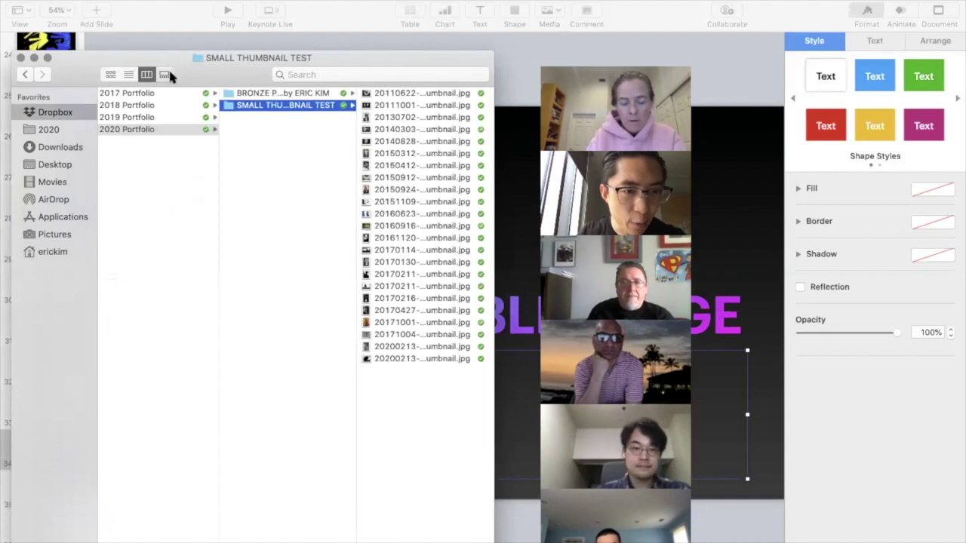
pyautogui.click(165, 74)
pyautogui.click(129, 75)
pyautogui.click(110, 75)
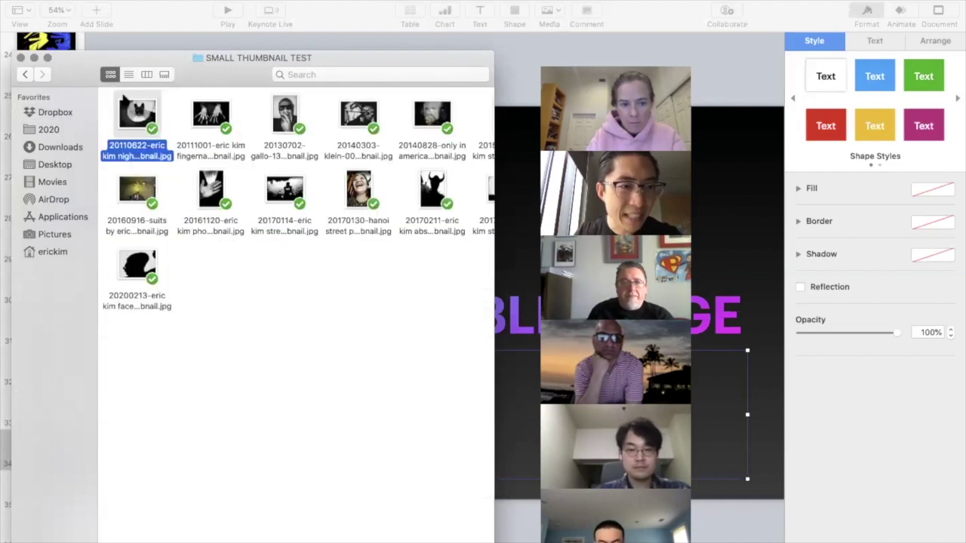
pyautogui.click(125, 76)
pyautogui.click(112, 76)
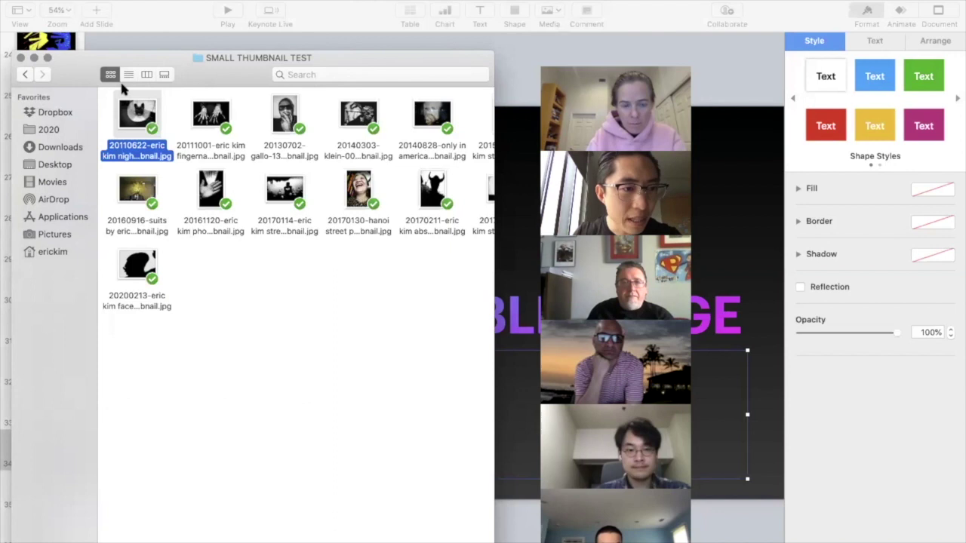
# Step: Look over the thumbnail icons and preview the 20160623 color photo of the woman in the blue dress enlarged
pyautogui.click(228, 281)
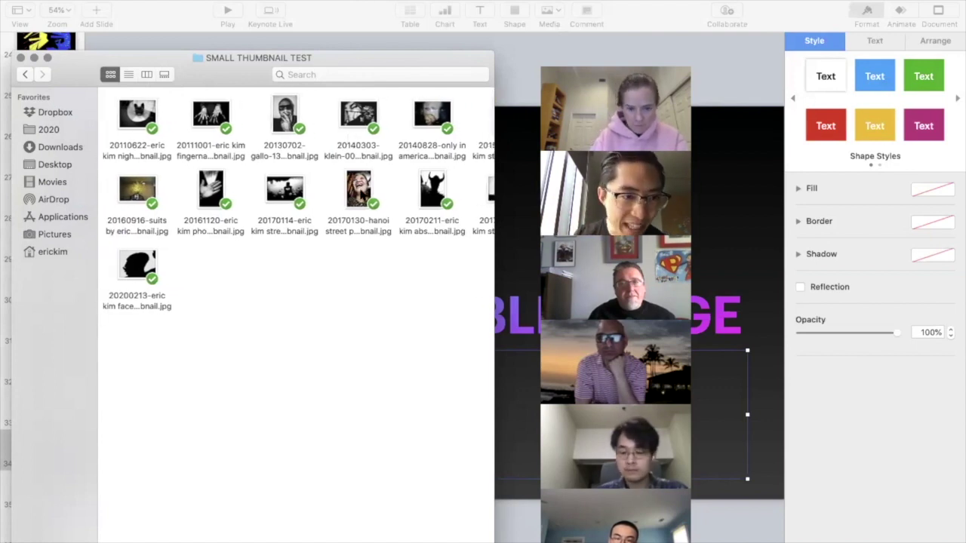
pyautogui.hscroll(5, 371, 186)
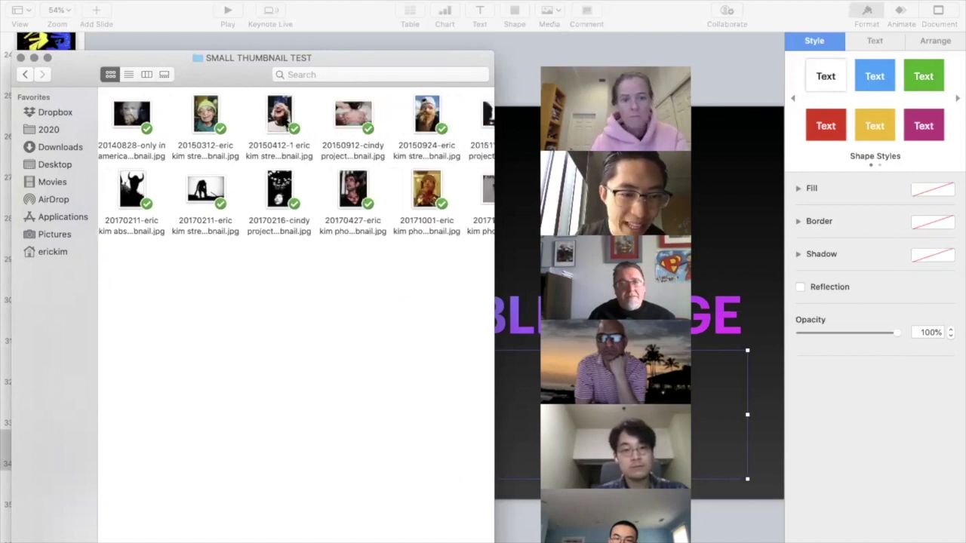
pyautogui.hscroll(2, 305, 132)
pyautogui.hscroll(1, 306, 132)
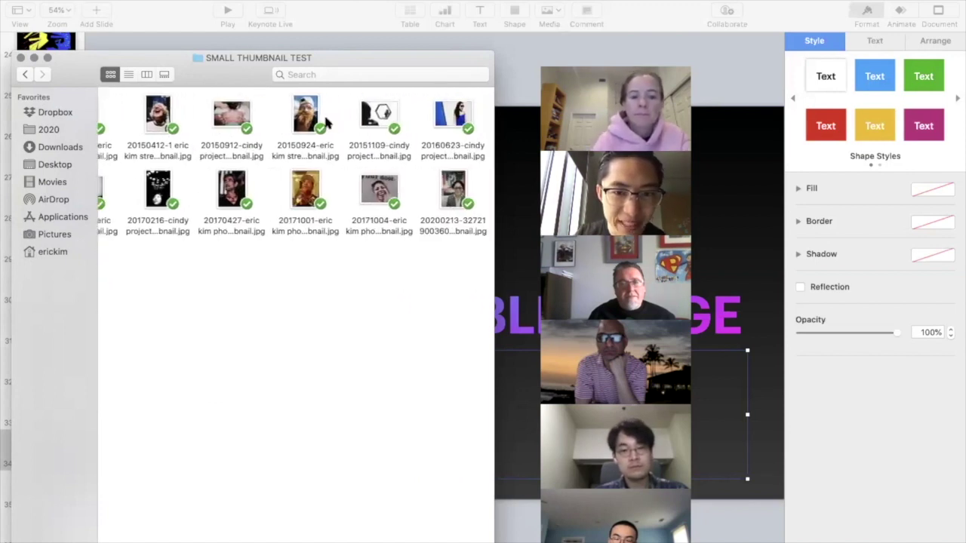
pyautogui.click(453, 121)
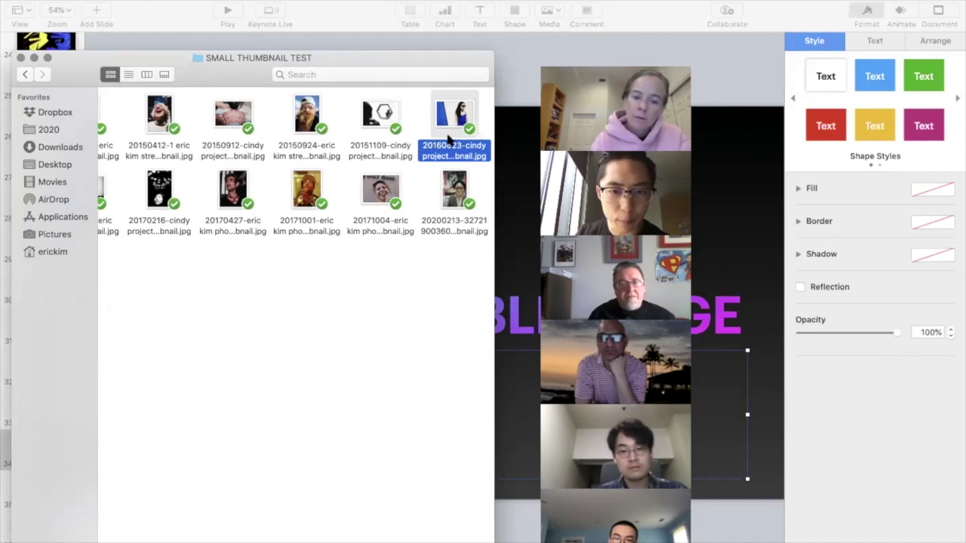
pyautogui.press('space')
pyautogui.press('space')
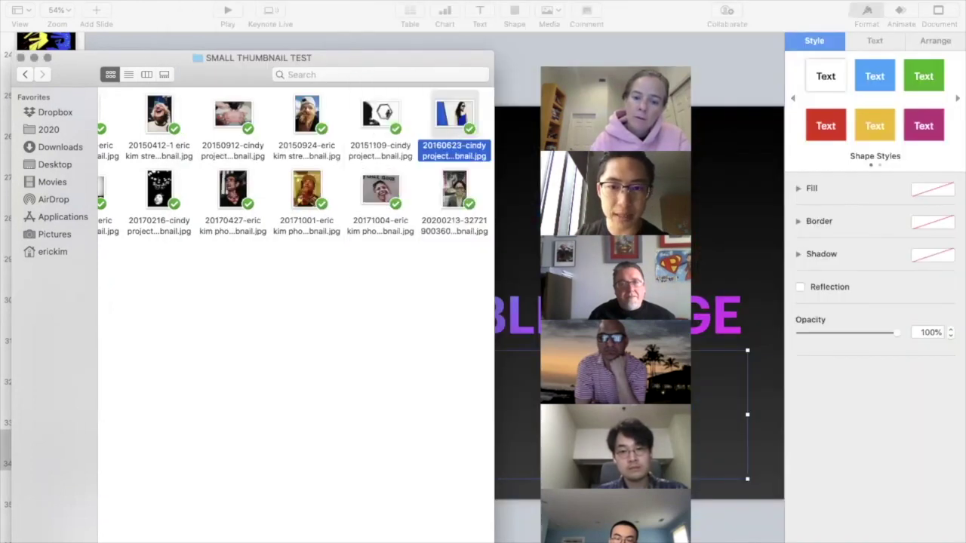
pyautogui.press('space')
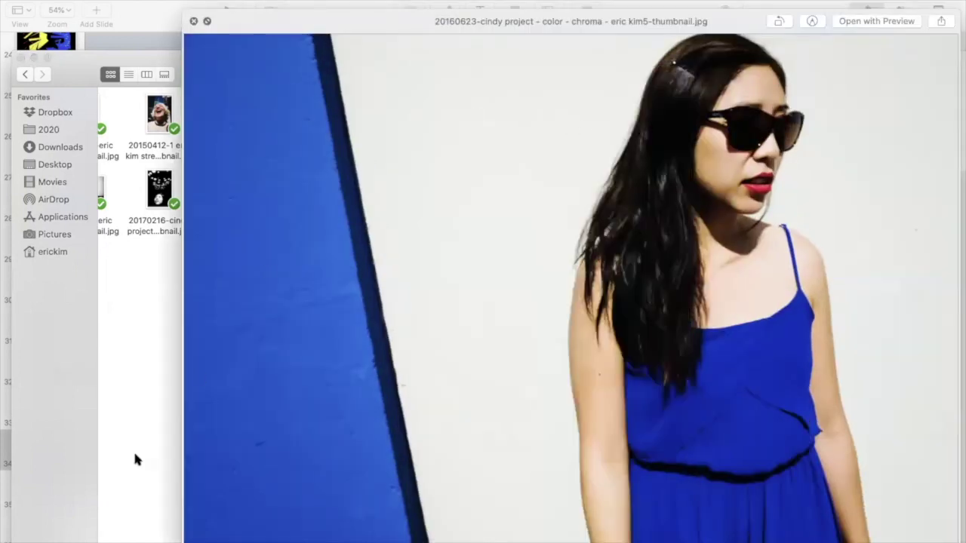
pyautogui.click(194, 22)
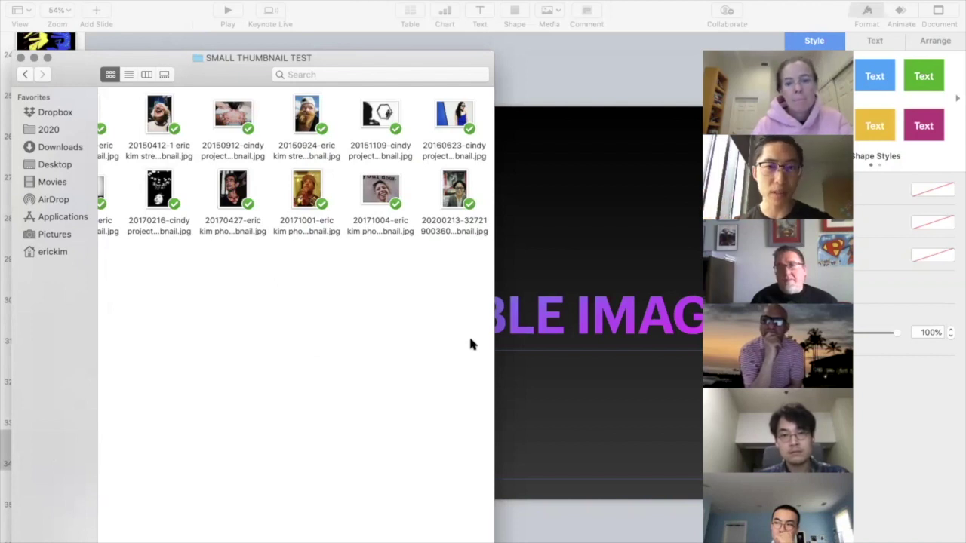
# Step: Switch to Keynote and play the slideshow from slide 35, "STRESS TEST YOUR IMAGES"
pyautogui.click(649, 428)
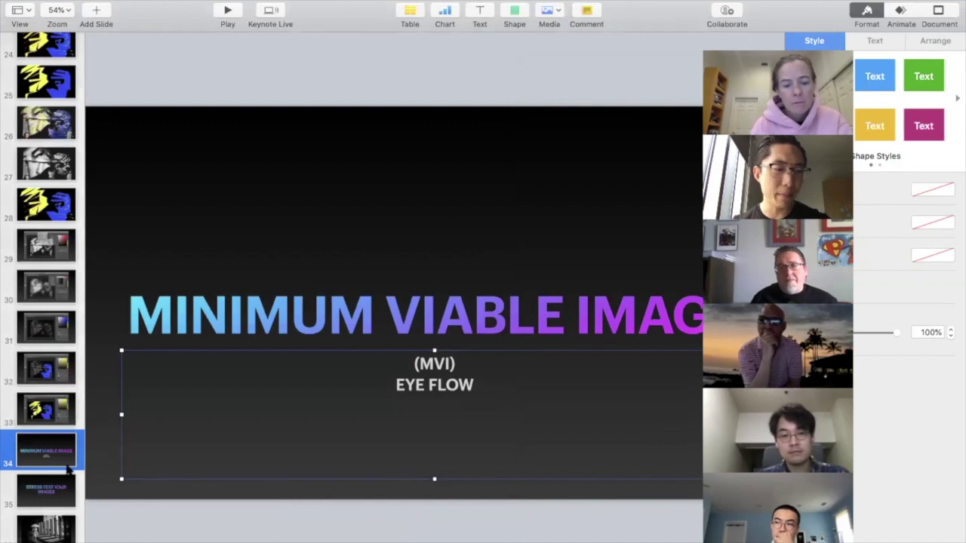
pyautogui.scroll(-5, 68, 469)
pyautogui.click(45, 309)
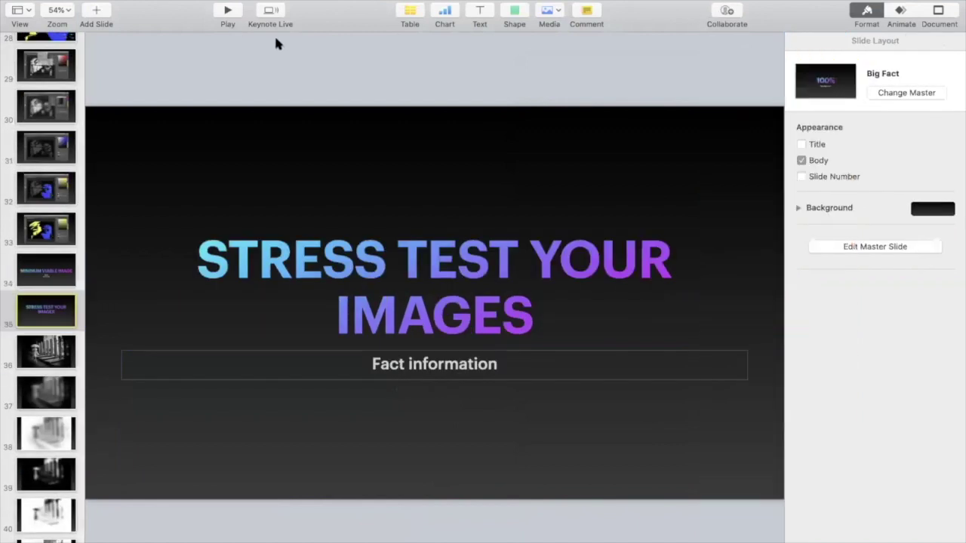
pyautogui.click(226, 12)
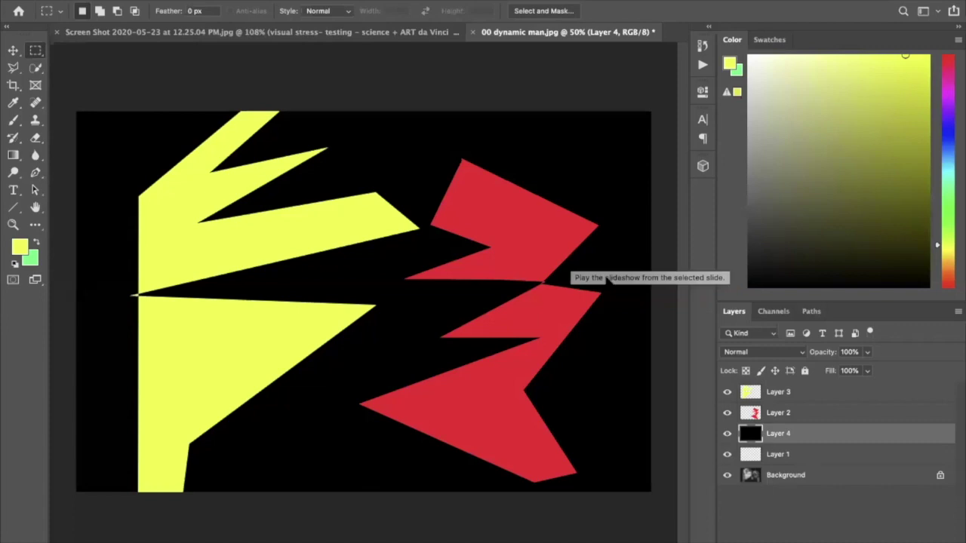
# Step: In Photoshop, hide Layers 1 to 4 of 00 dynamic man.jpg so only the blurred Background shows
pyautogui.click(727, 454)
pyautogui.click(728, 434)
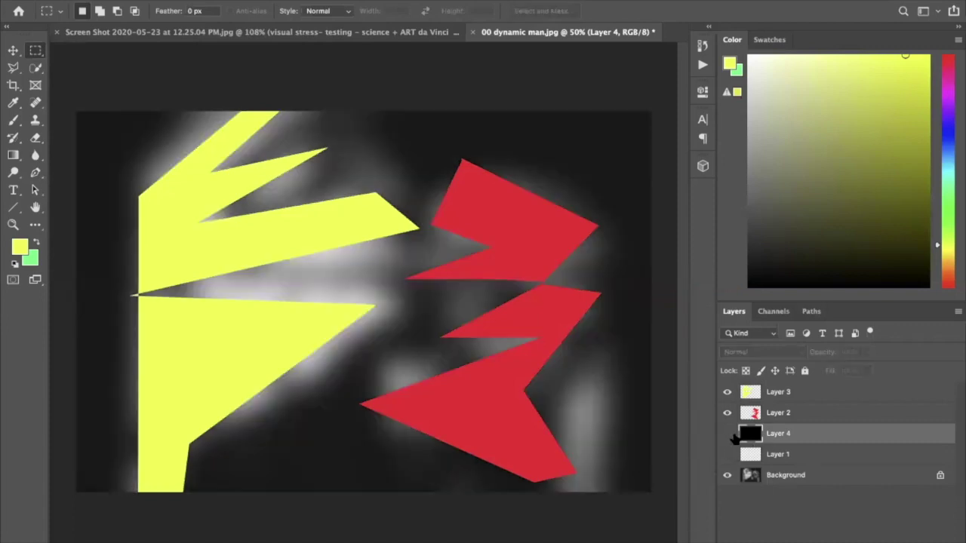
pyautogui.click(728, 412)
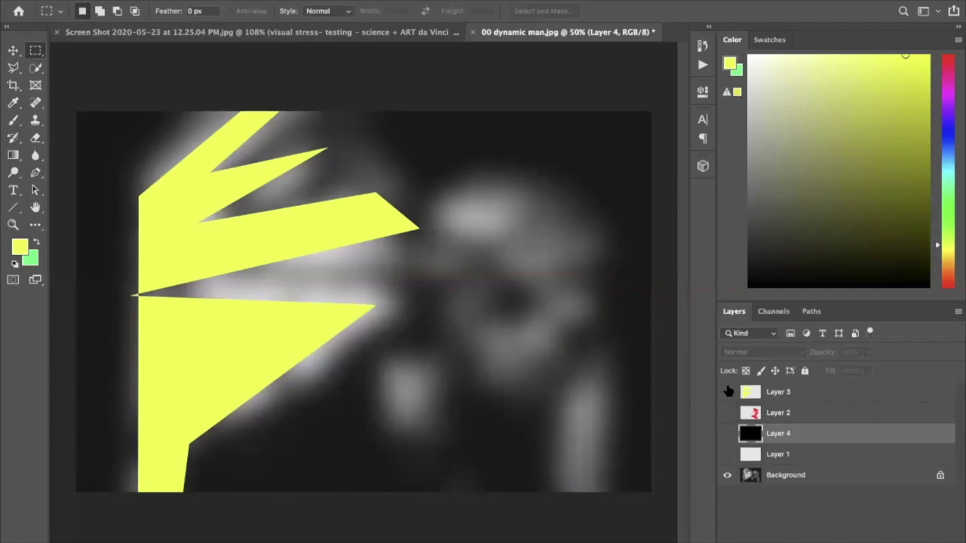
pyautogui.click(727, 392)
pyautogui.click(366, 33)
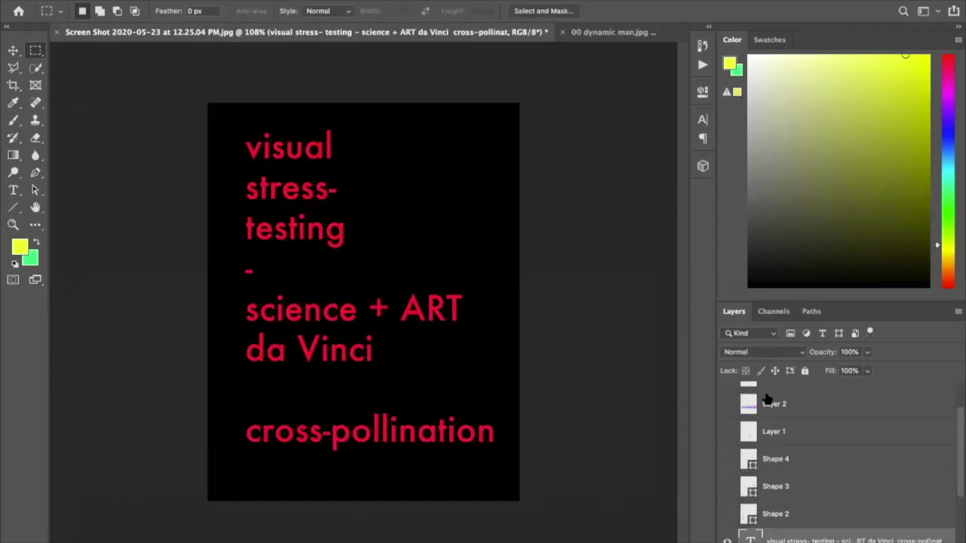
pyautogui.click(636, 33)
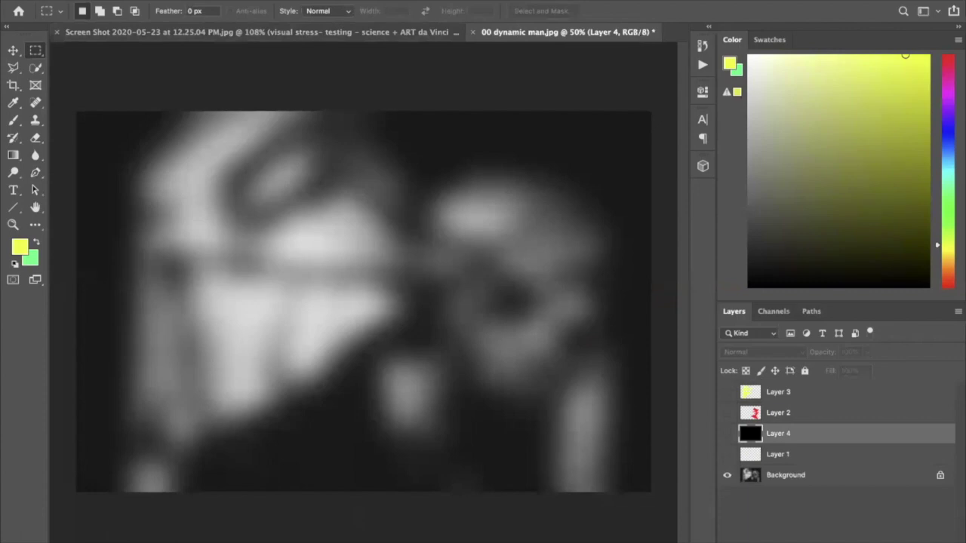
# Step: From the small thumbnail test folder in Finder, open the 20170216 monochrome photo of the upturned face in Adobe Photoshop 2020
pyautogui.moveTo(367, 532)
pyautogui.click(255, 530)
pyautogui.click(322, 230)
pyautogui.click(324, 287)
pyautogui.click(154, 201)
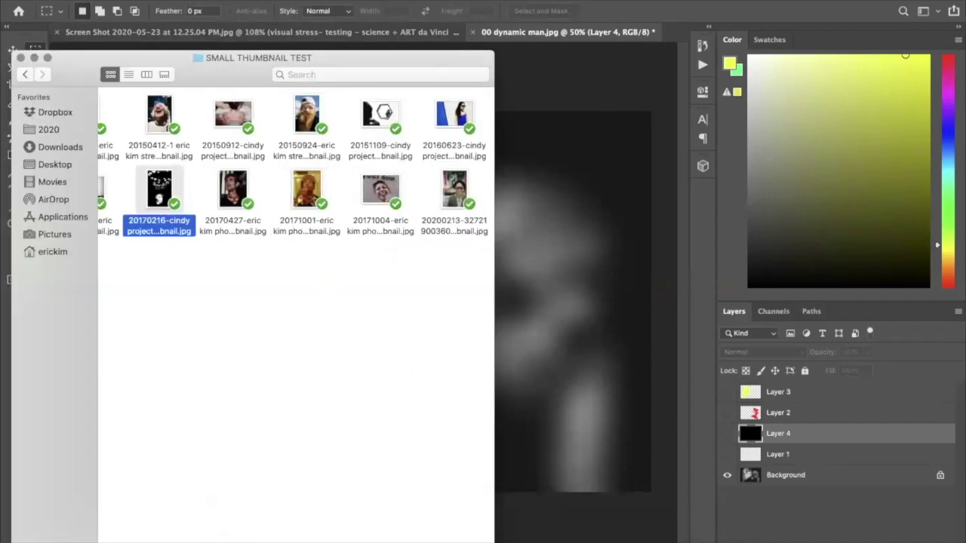
pyautogui.rightClick(153, 200)
pyautogui.moveTo(264, 119)
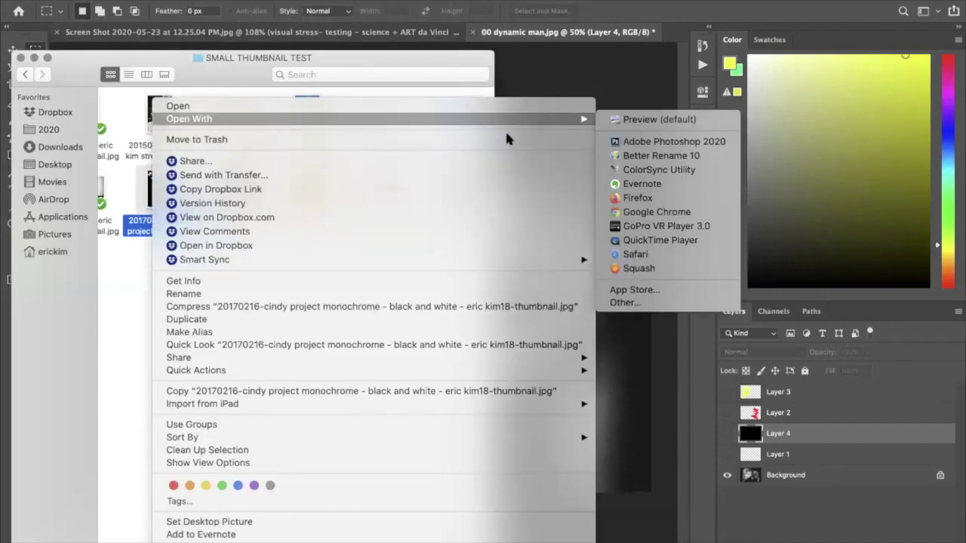
pyautogui.click(702, 141)
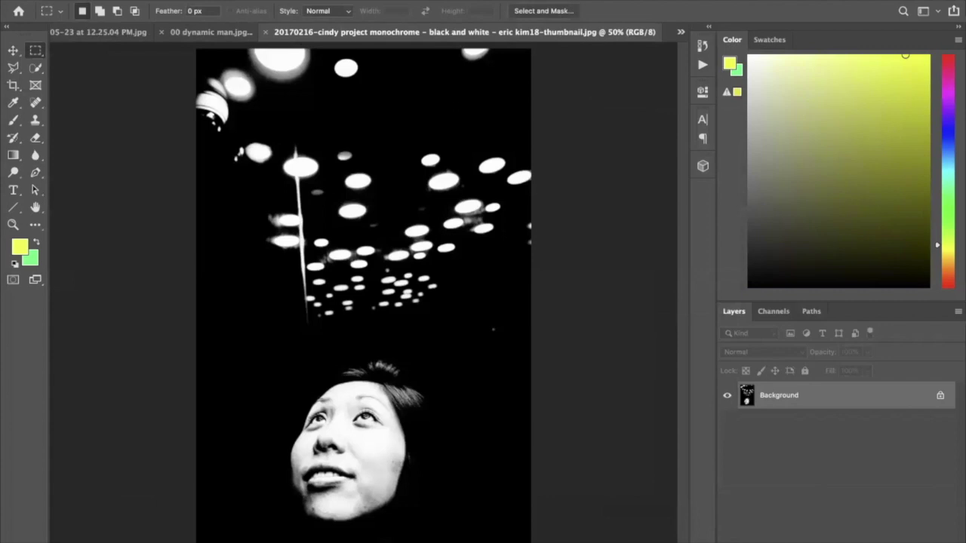
# Step: Preview the Mosaic filter on the monochrome photo of the upturned face with a cell size of 102 square
pyautogui.click(324, 1)
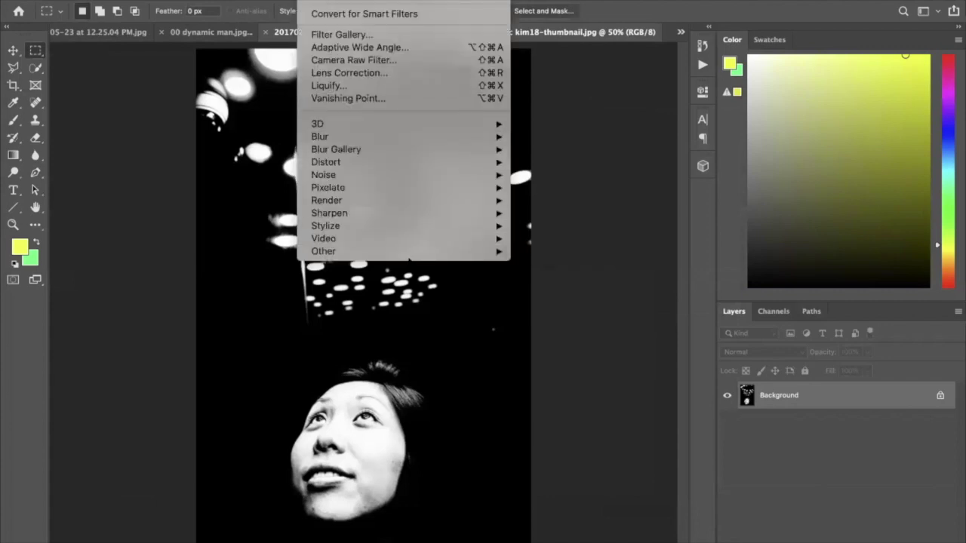
pyautogui.moveTo(424, 255)
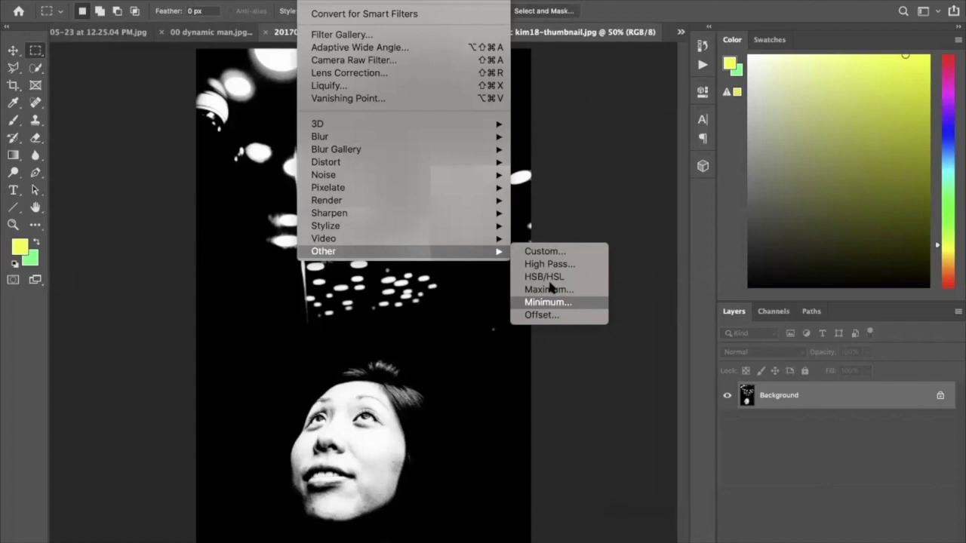
pyautogui.moveTo(427, 230)
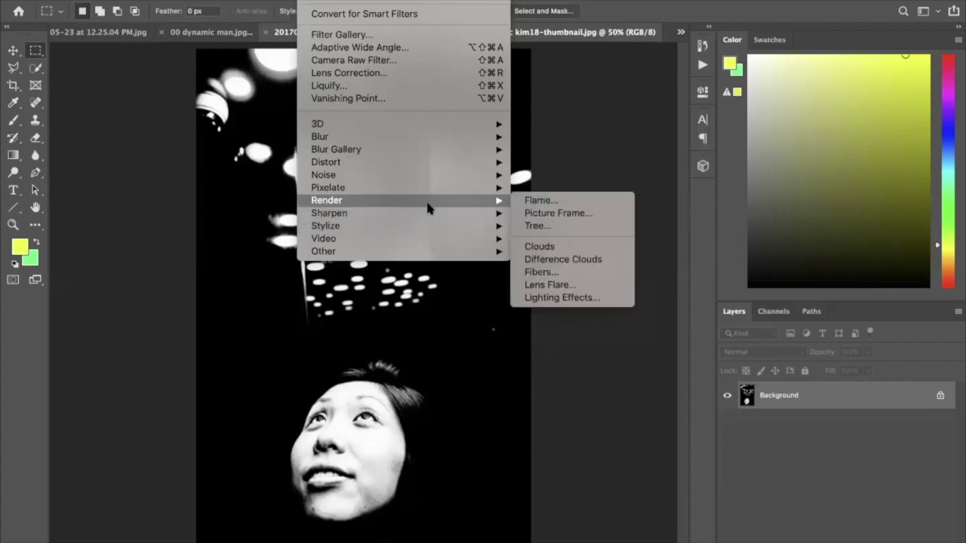
pyautogui.moveTo(432, 191)
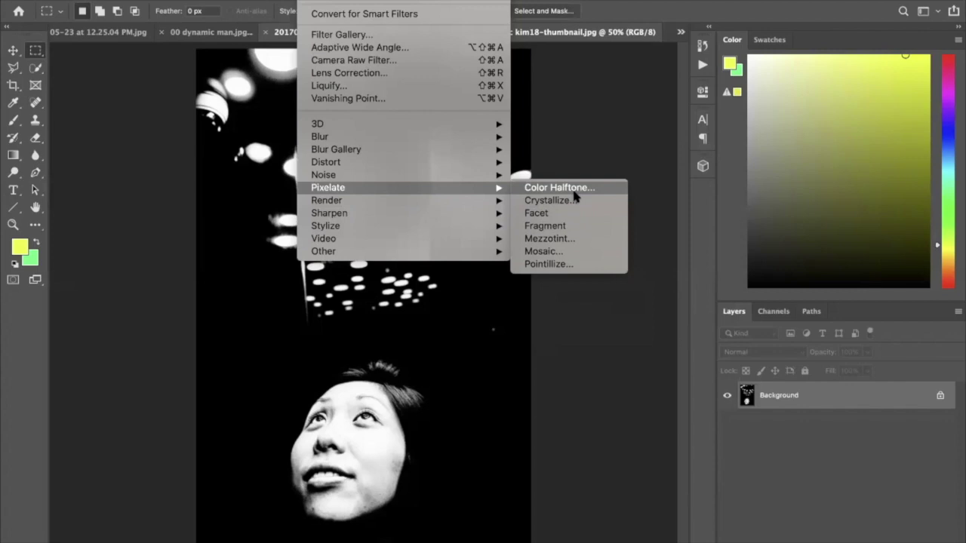
pyautogui.click(575, 254)
pyautogui.moveTo(526, 105); pyautogui.dragTo(679, 111)
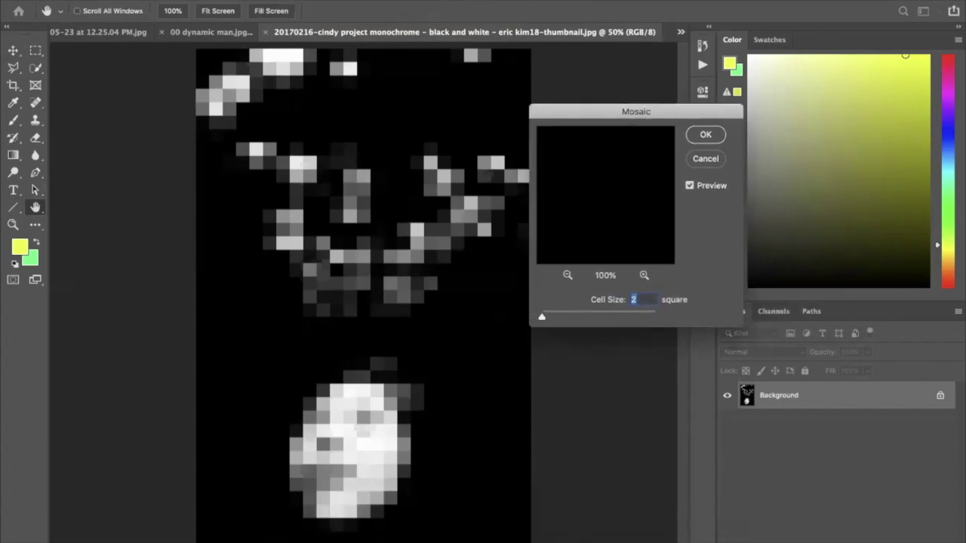
pyautogui.moveTo(541, 317); pyautogui.dragTo(595, 319)
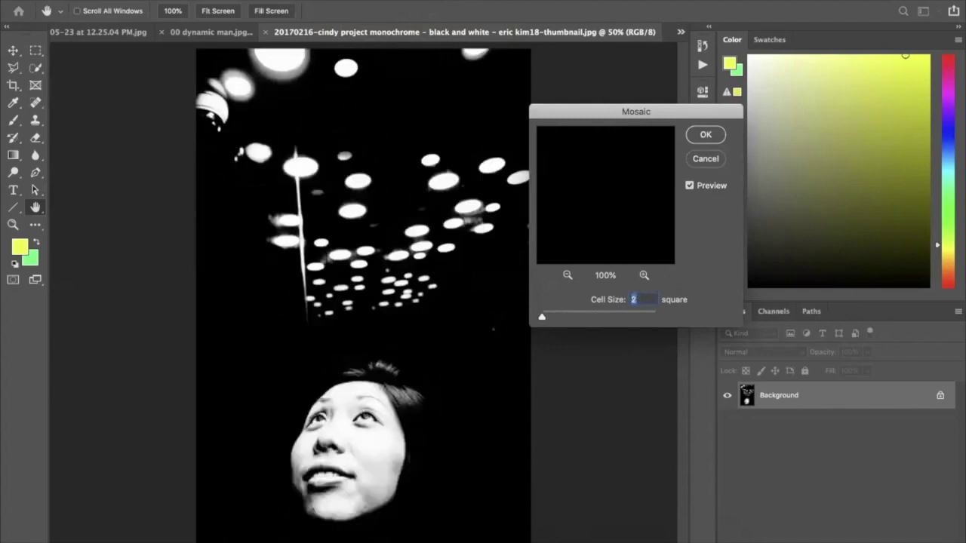
pyautogui.moveTo(551, 318); pyautogui.dragTo(599, 317)
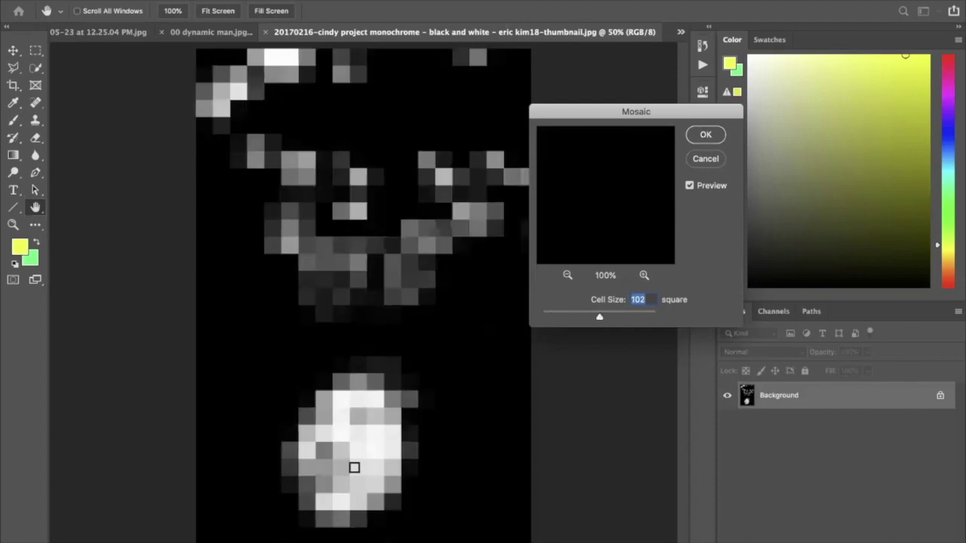
# Step: Switch to Keynote, play the slideshow from slide 35, and advance to the black-and-white photo of the woman with the umbrella
pyautogui.moveTo(468, 532)
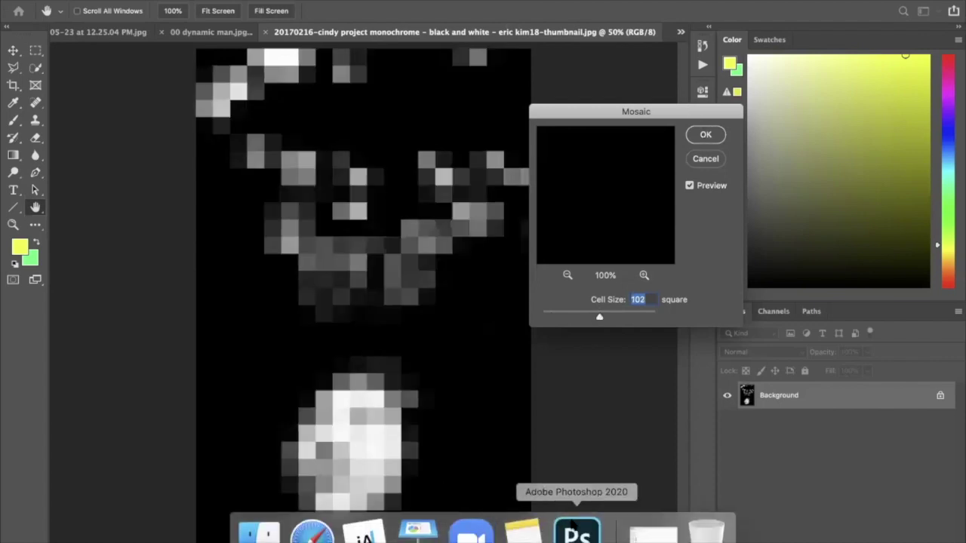
pyautogui.click(417, 532)
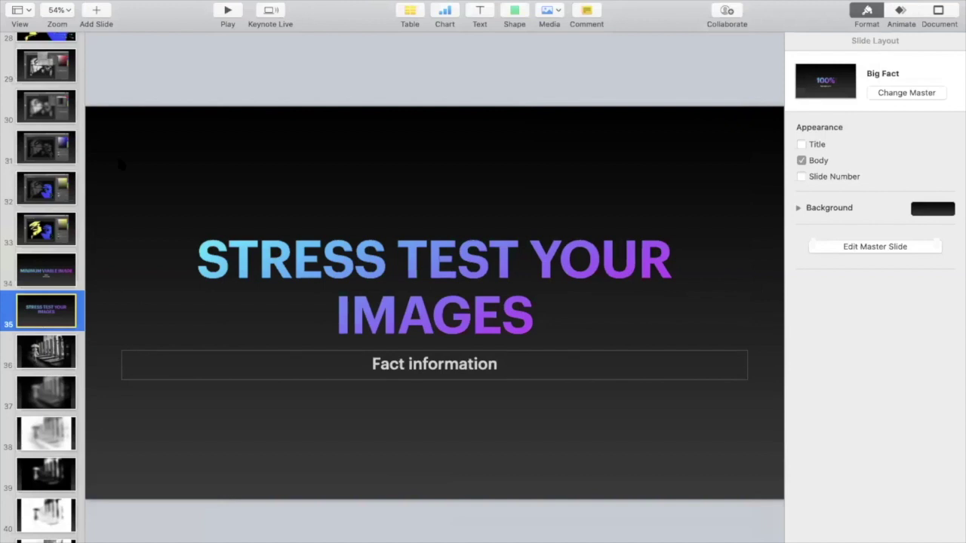
pyautogui.click(227, 10)
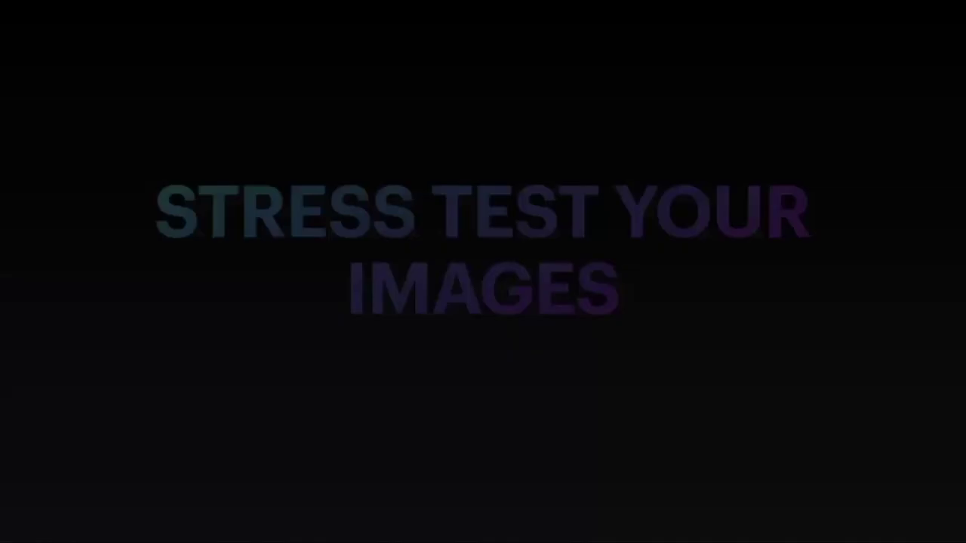
pyautogui.press('Right')
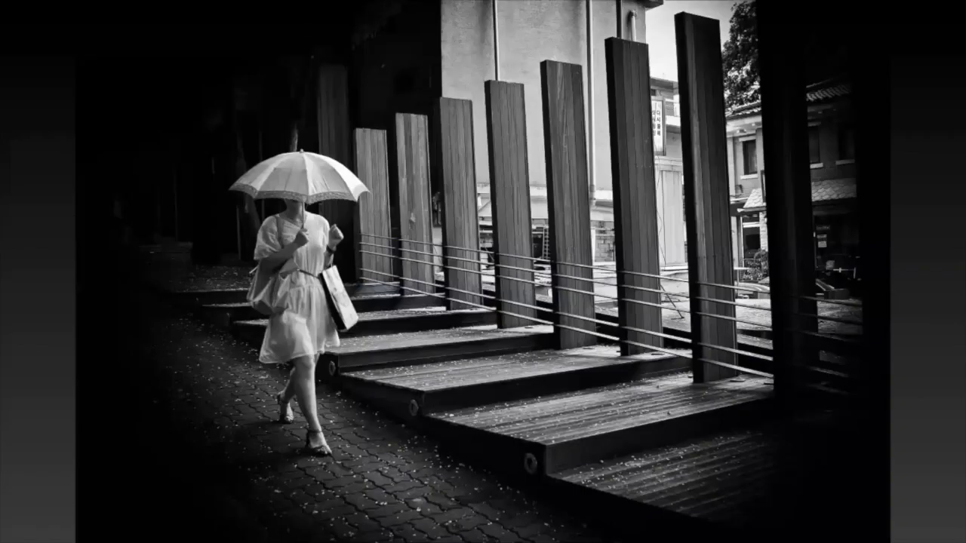